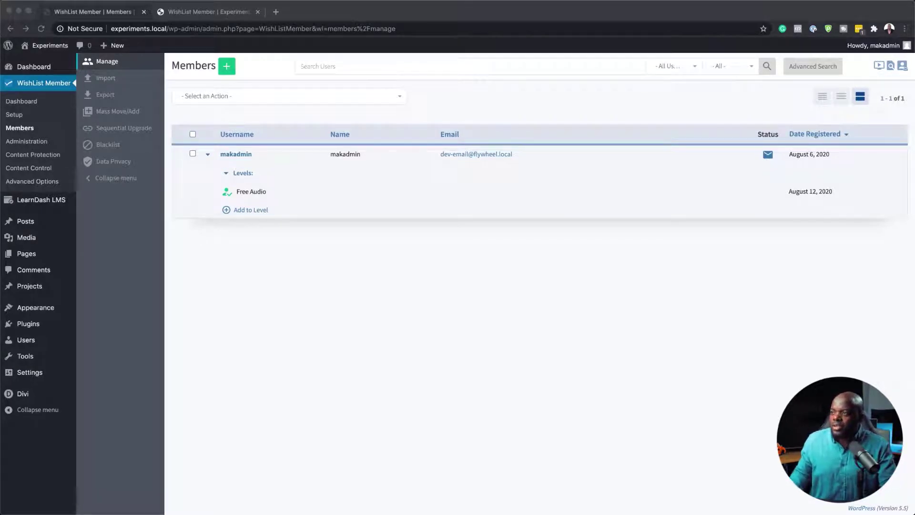
left_click(22, 117)
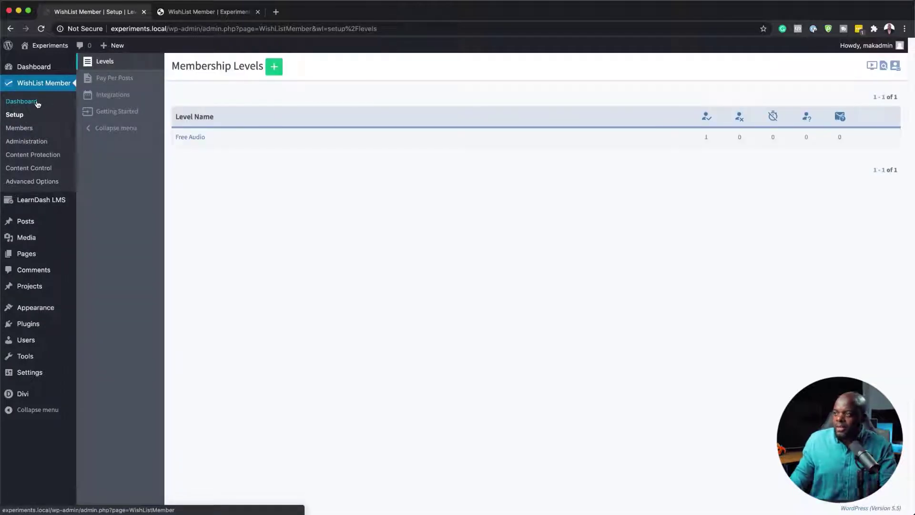
left_click(38, 102)
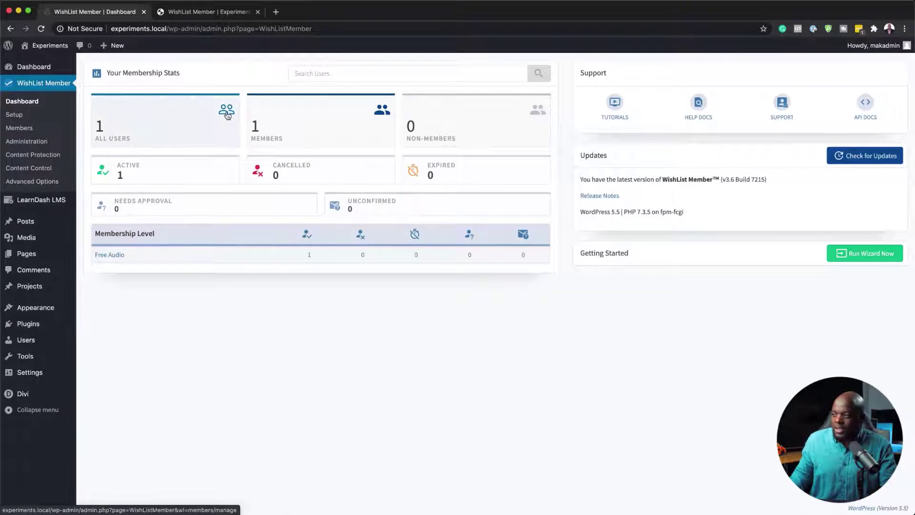
left_click(31, 129)
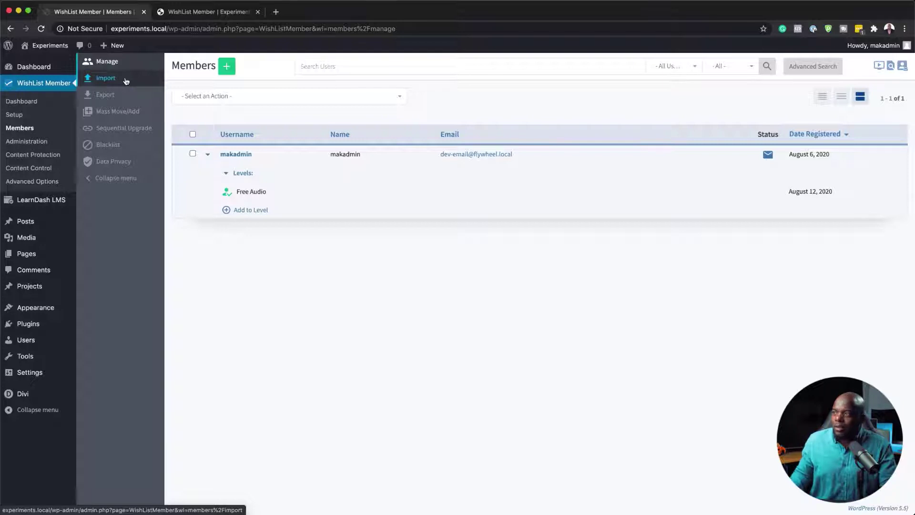
Open WishList Member's Import Members form and download the sample import_file_template.csv
left_click(126, 81)
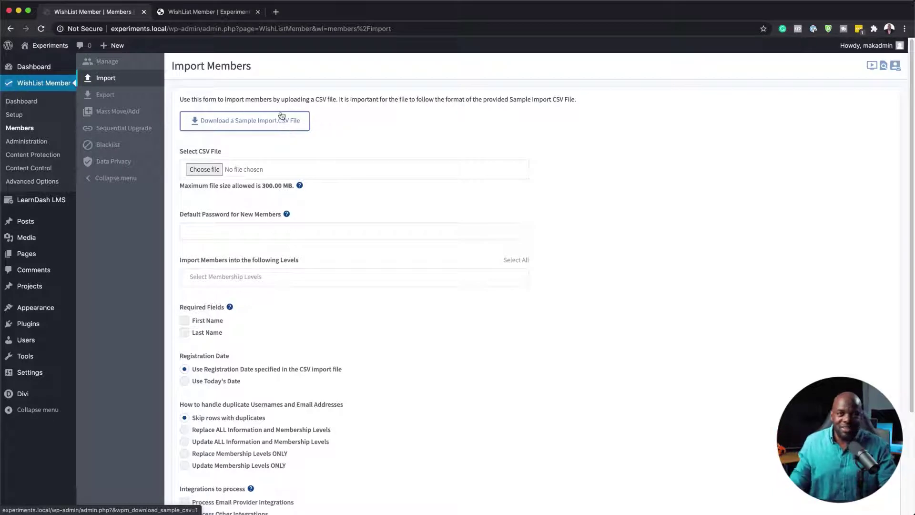
left_click(267, 125)
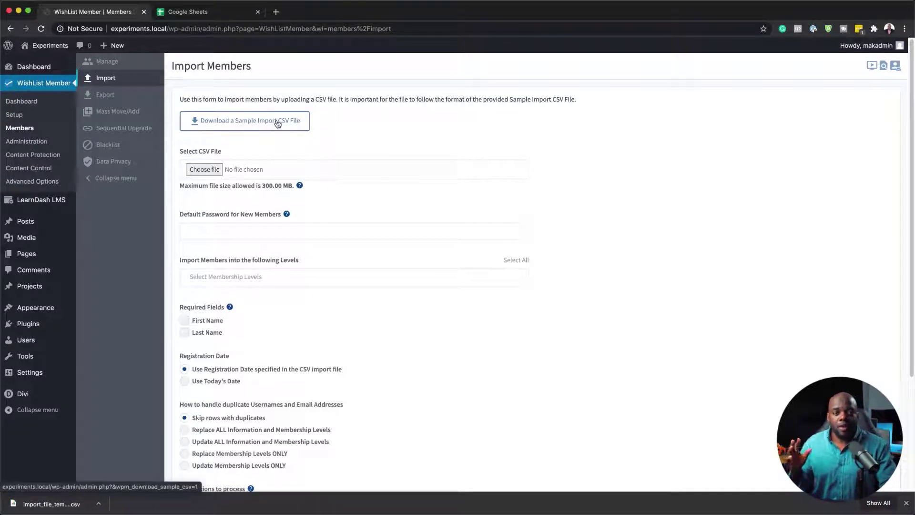
From a new blank Google Sheet, open Downloads/import_file_template.csv via File > Open > Upload
left_click(225, 14)
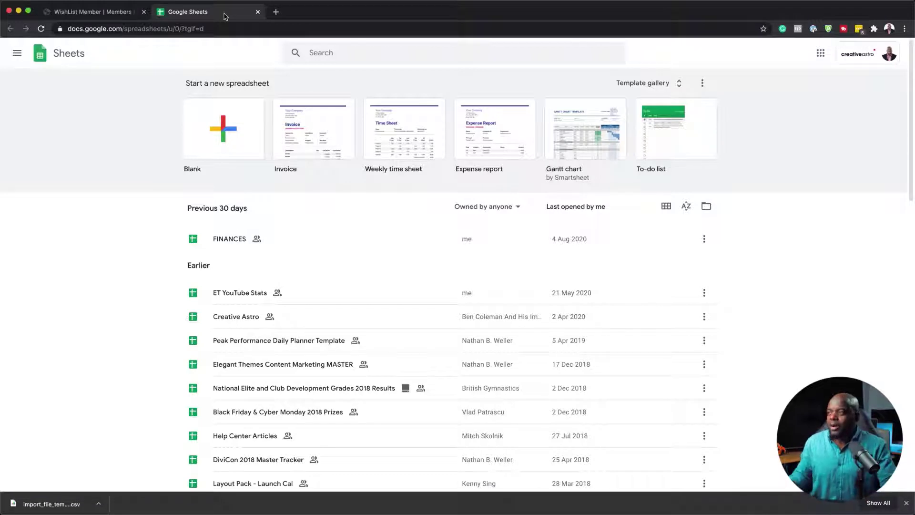
left_click(236, 144)
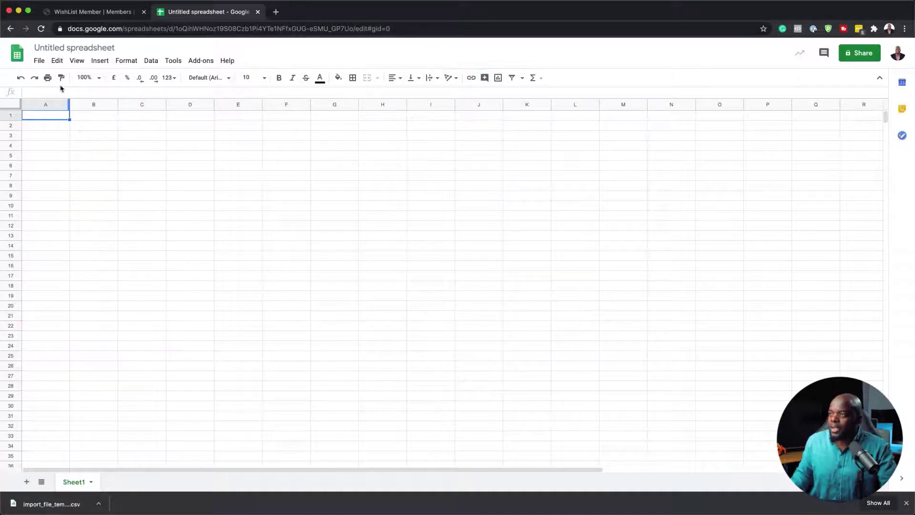
left_click(40, 61)
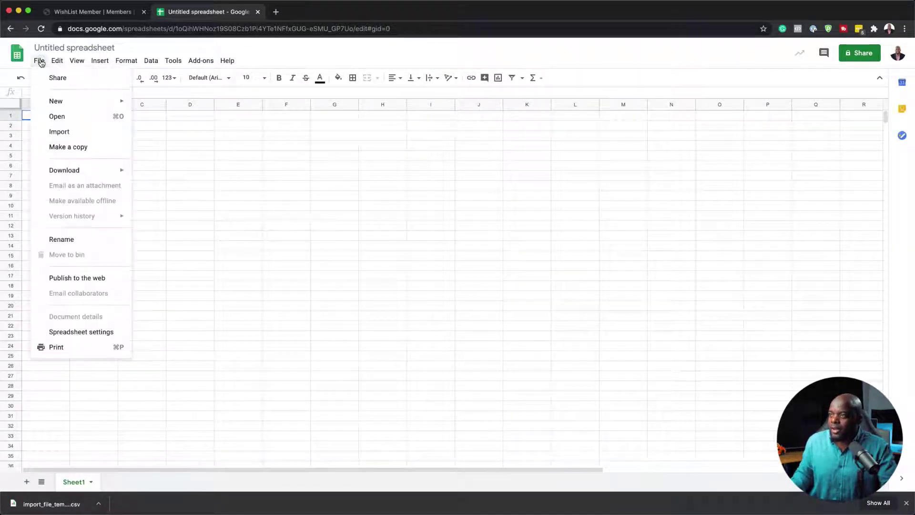
left_click(75, 116)
left_click(233, 151)
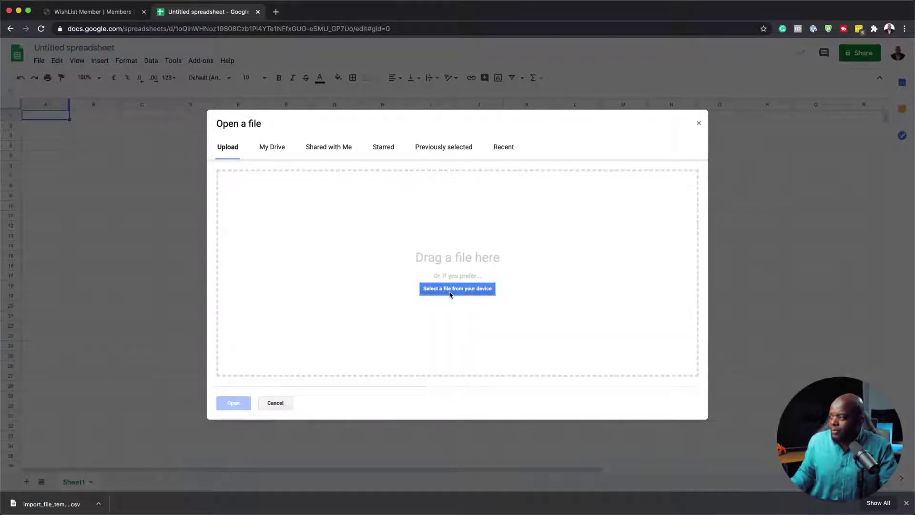
left_click(449, 291)
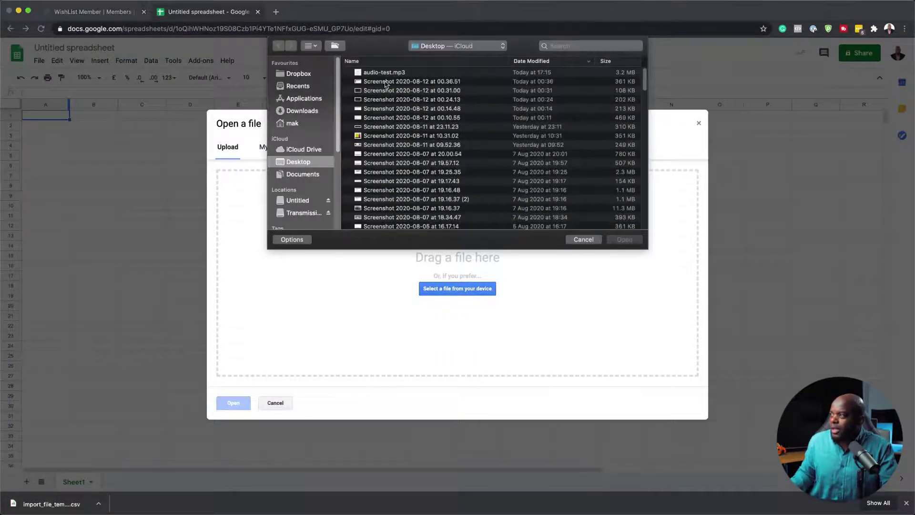
left_click(307, 113)
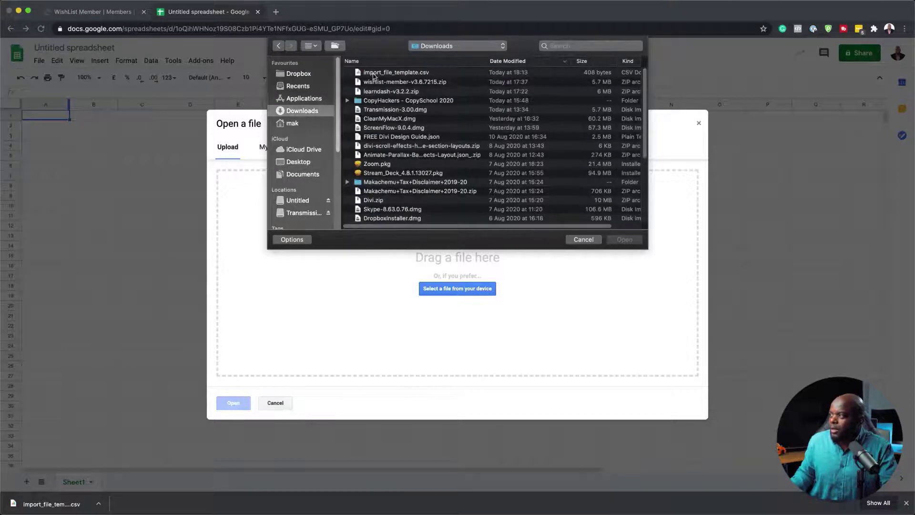
double_click(373, 73)
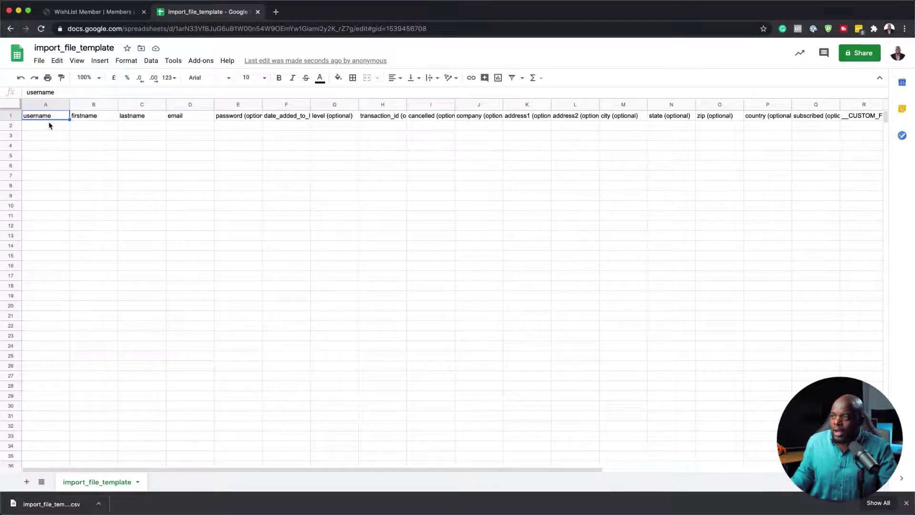
Enter the member's e-mail-style username in A4 and paste their e-mail into D4, widening columns A and D
left_click(47, 135)
left_click(95, 136)
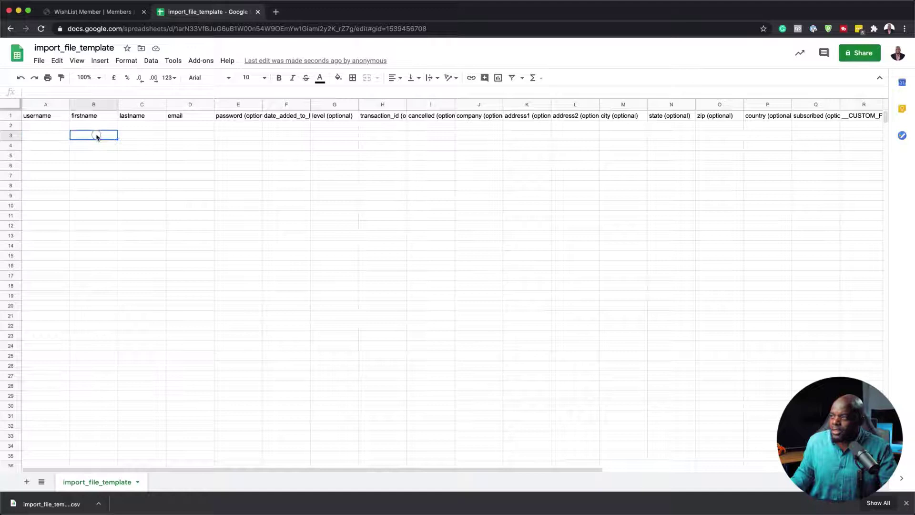
left_click(195, 138)
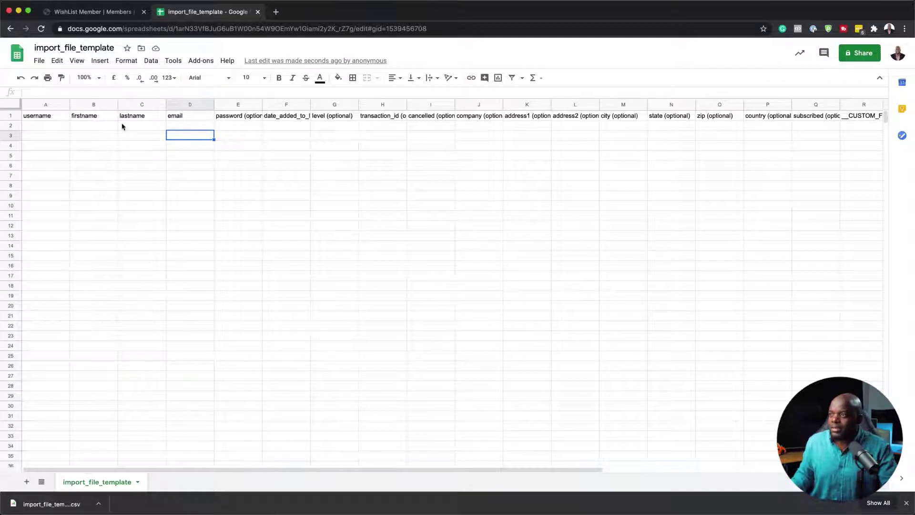
left_click(59, 146)
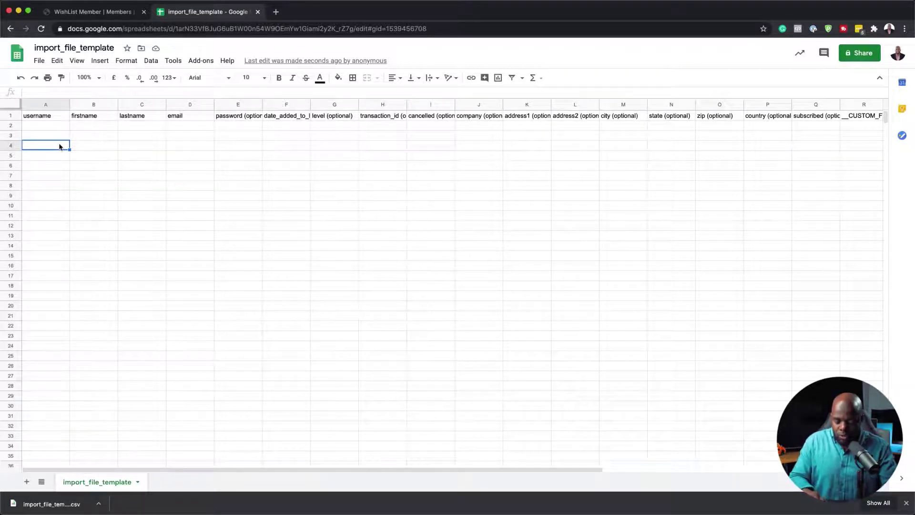
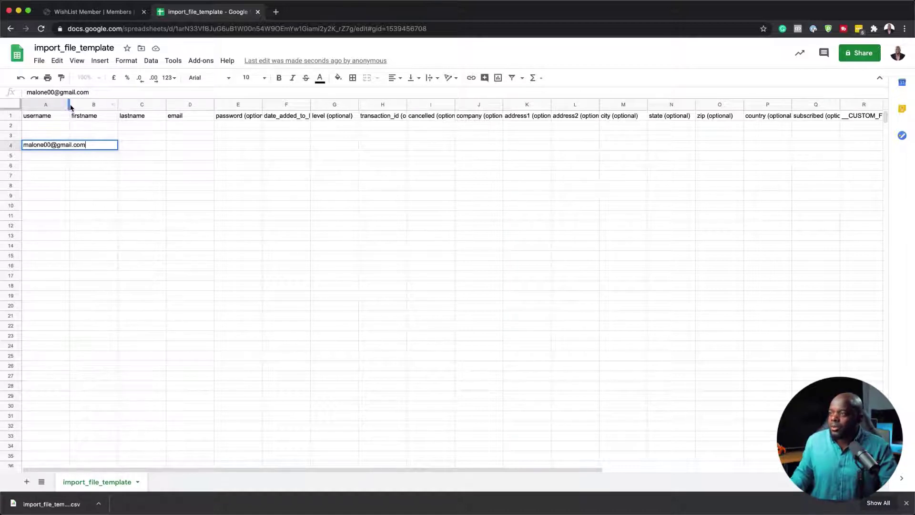
left_click_drag(69, 108, 132, 106)
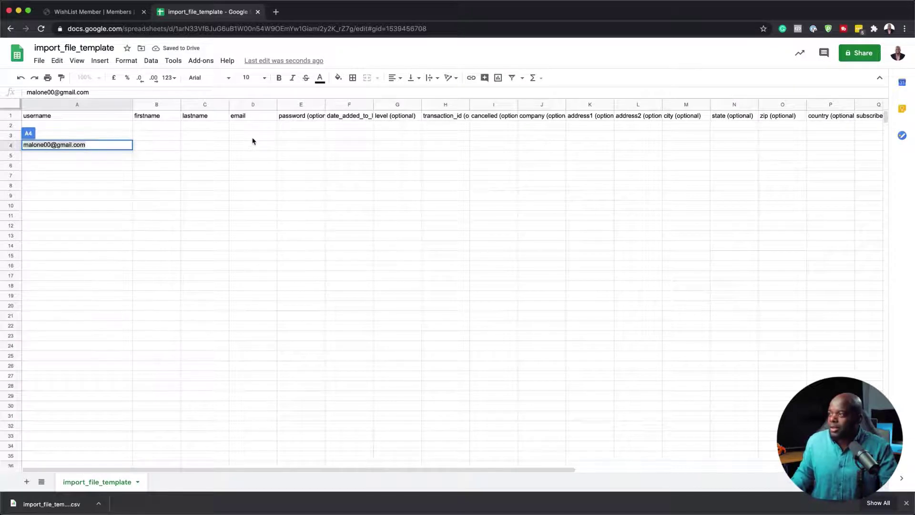
left_click(244, 150)
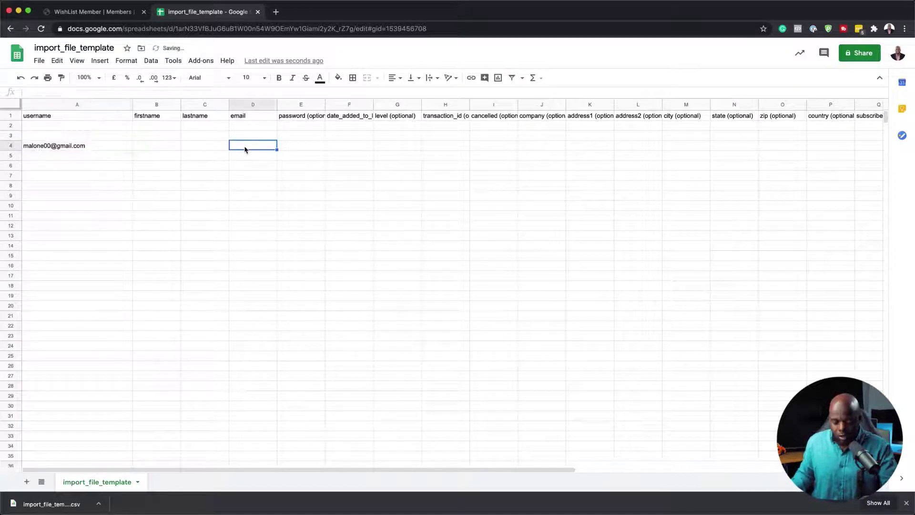
key("super+v")
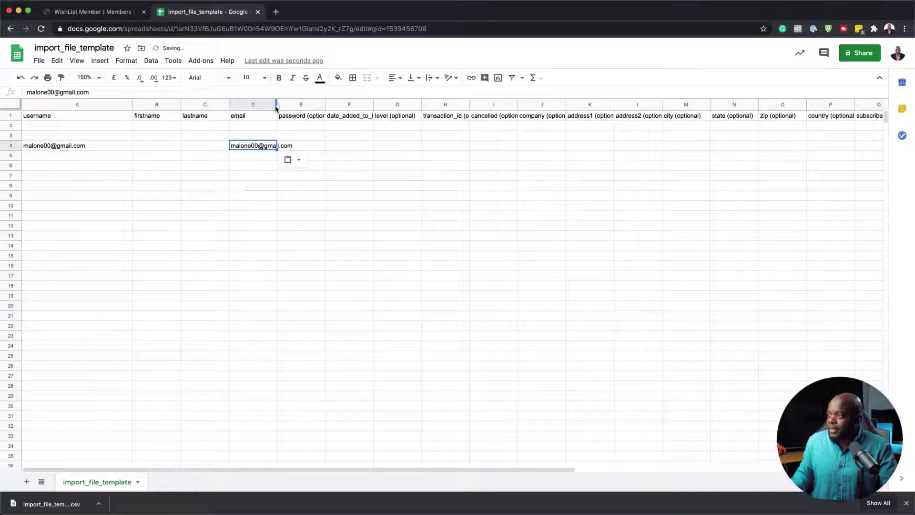
left_click_drag(276, 108, 475, 117)
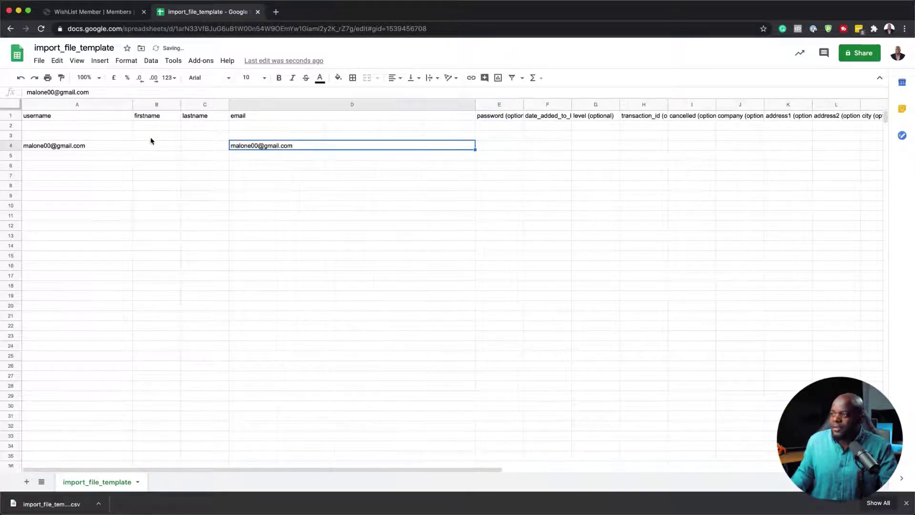
Type the member's first name in B4, resize columns D and N, and commit the entry
left_click(161, 147)
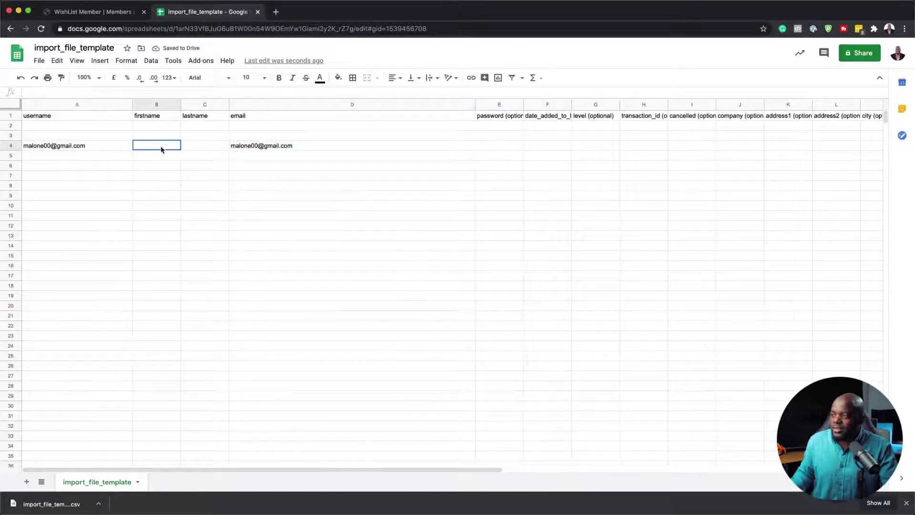
type("Malo")
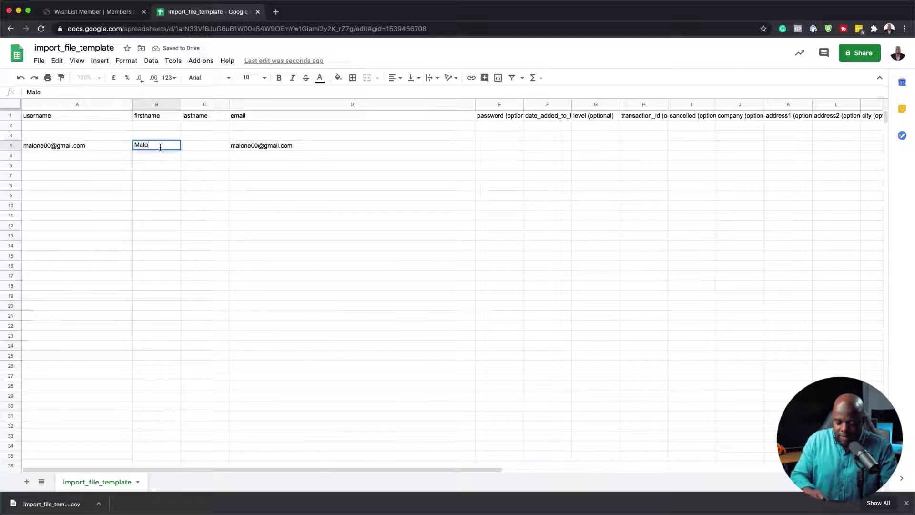
type("ne")
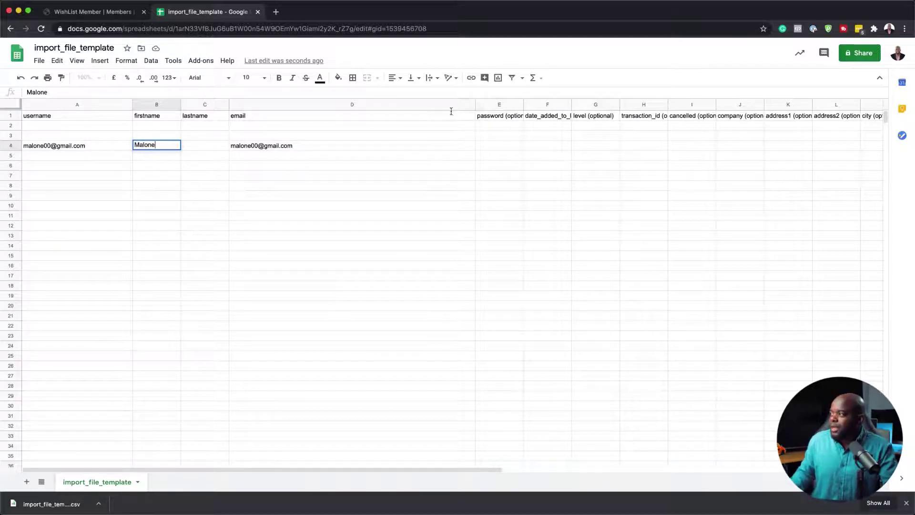
left_click_drag(475, 106, 500, 105)
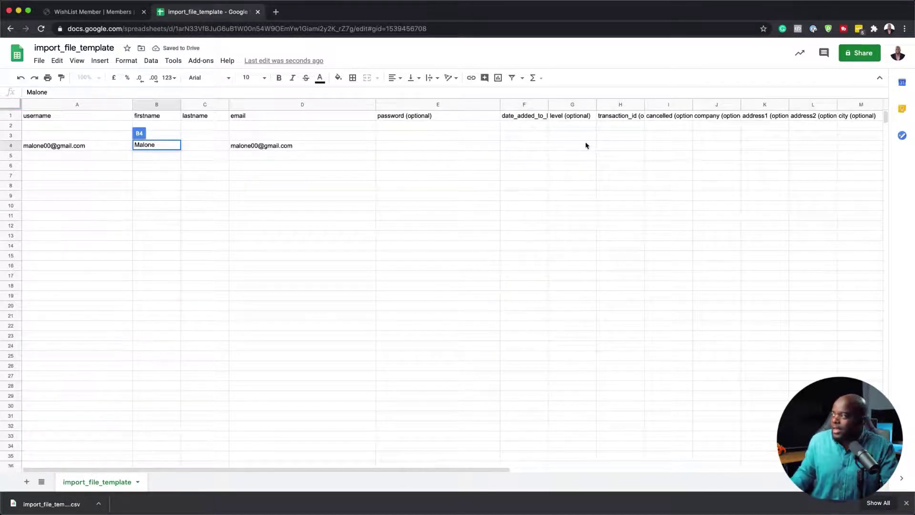
scroll(572, 162, "right", 10)
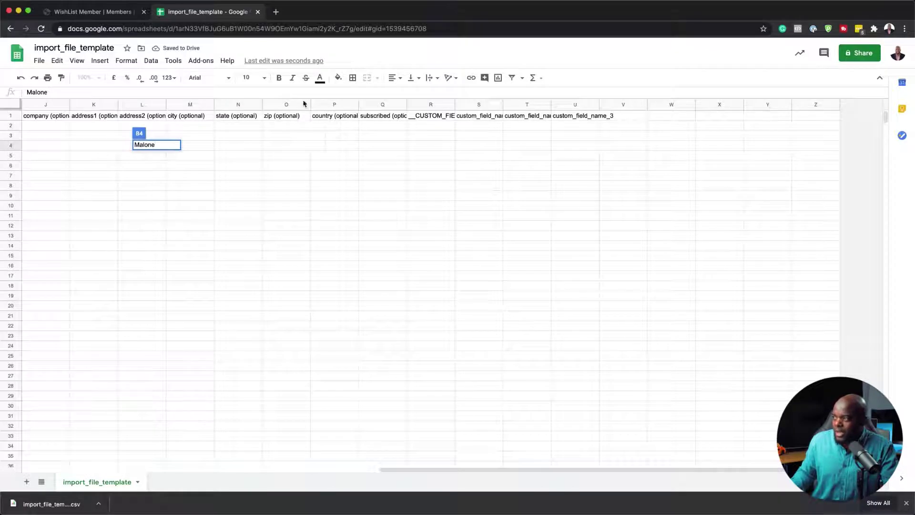
left_click_drag(359, 105, 364, 112)
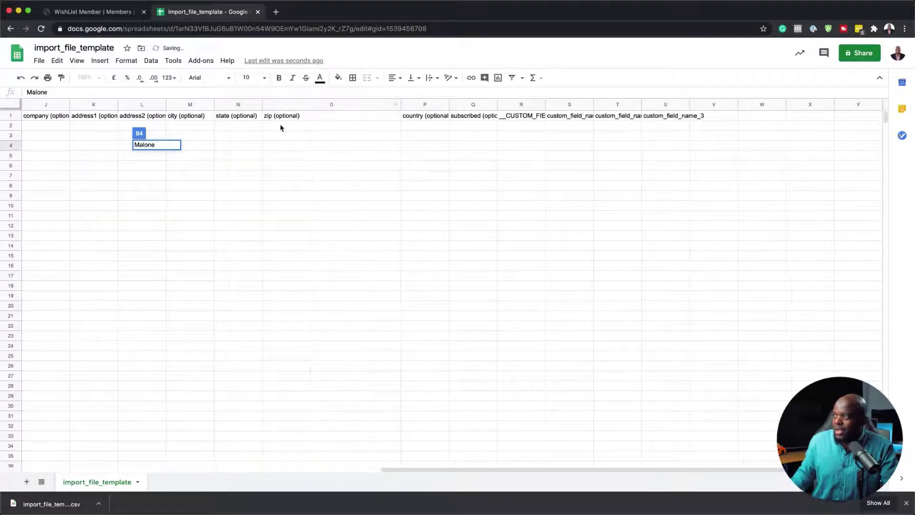
left_click_drag(262, 104, 351, 105)
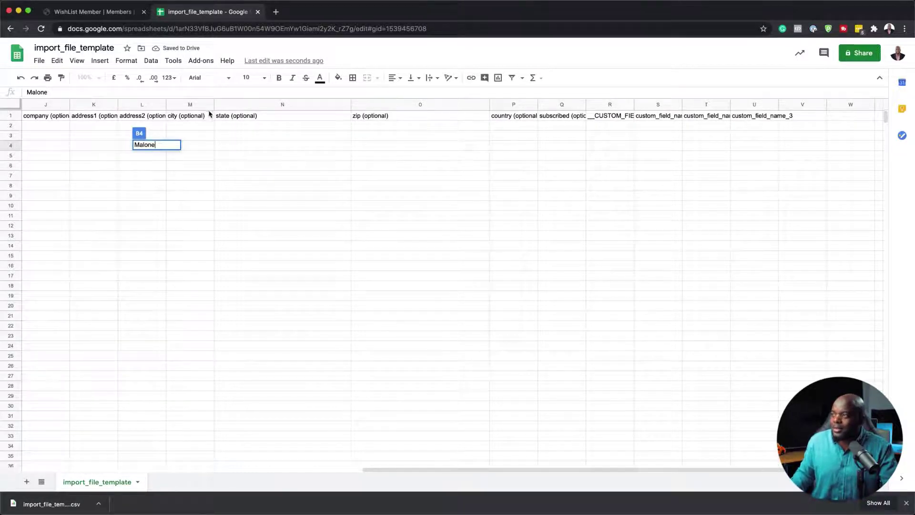
scroll(286, 203, "left", 10)
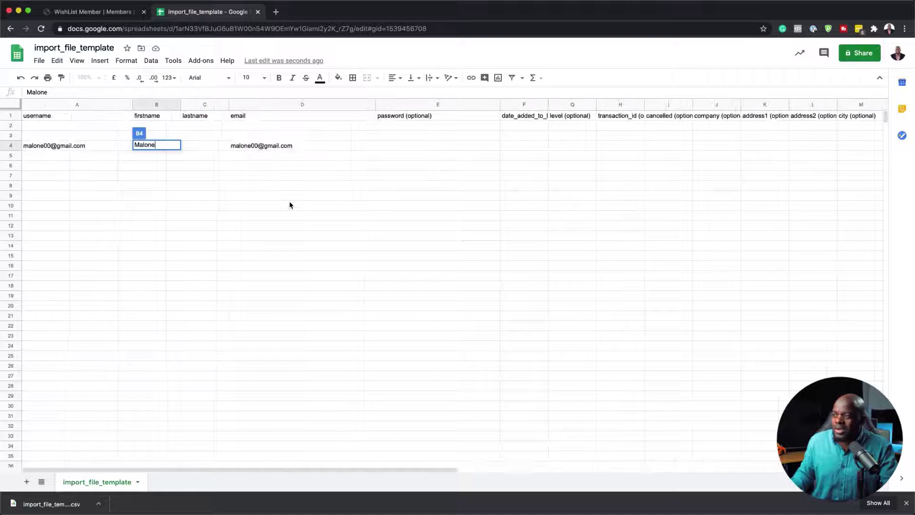
left_click(276, 195)
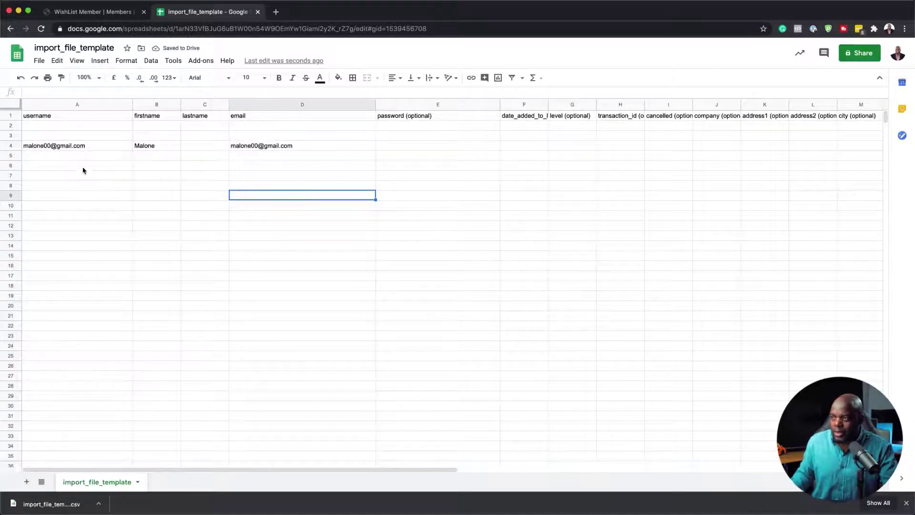
Fill row 3: second member's username in A3, same e-mail pasted in D3, first name in B3
left_click(54, 137)
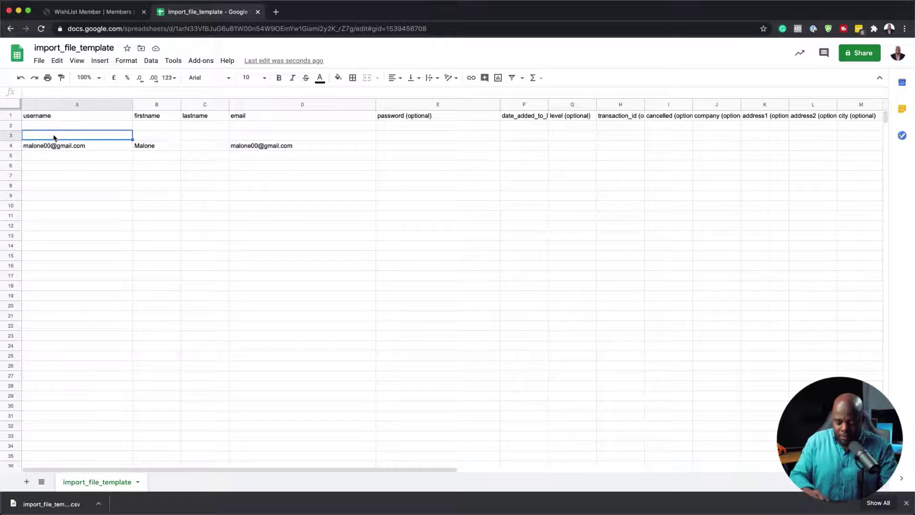
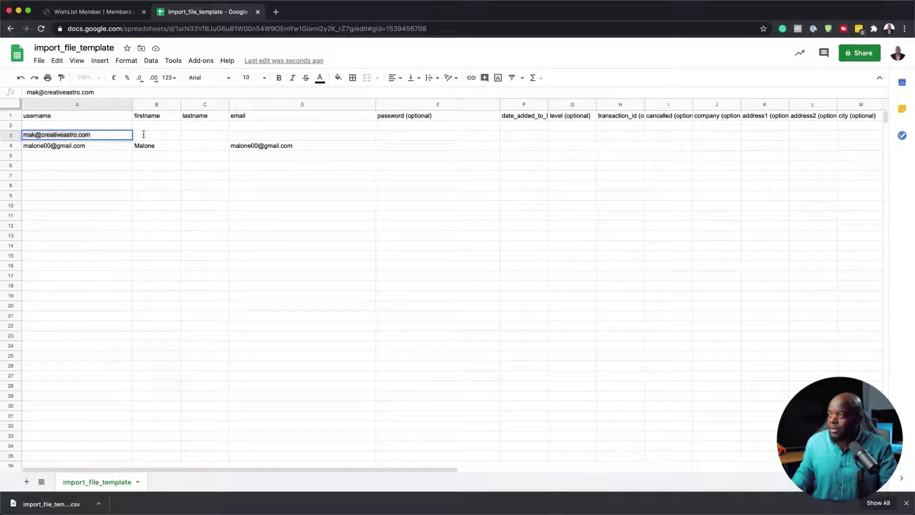
left_click(262, 138)
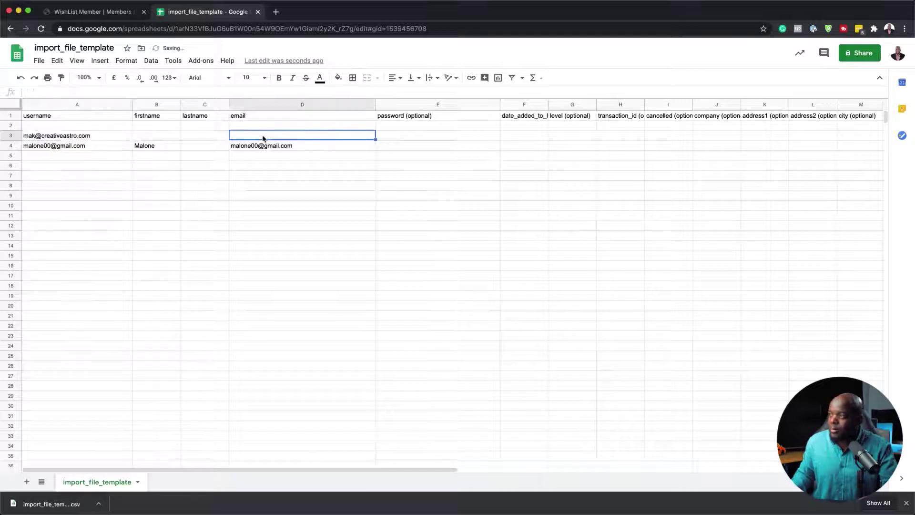
key("super+v")
left_click(168, 138)
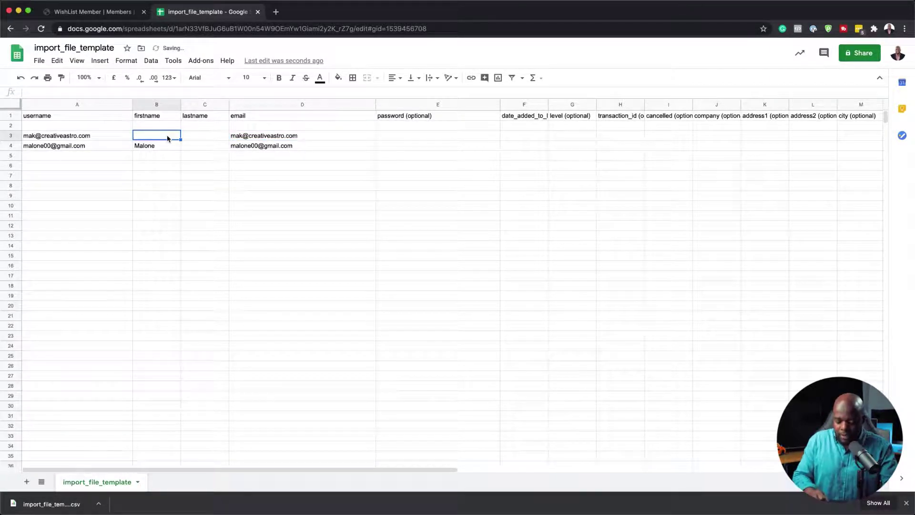
type("Mak")
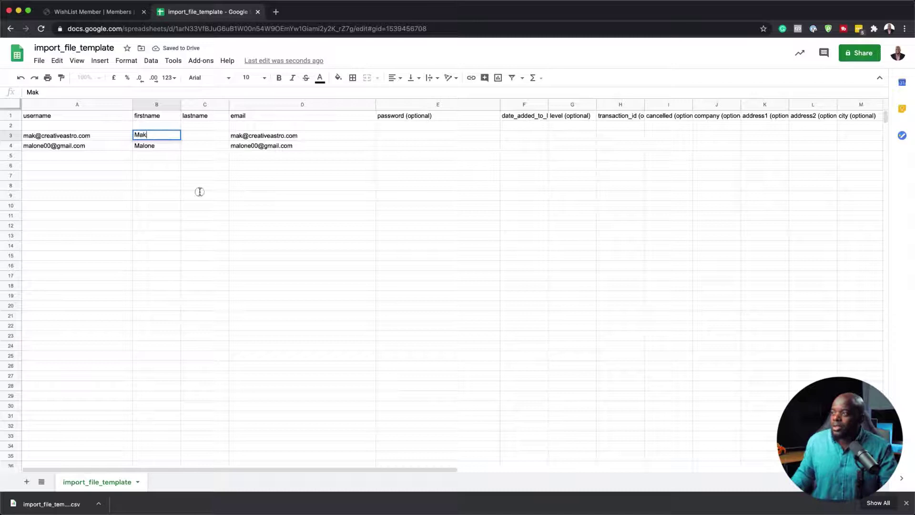
left_click(199, 191)
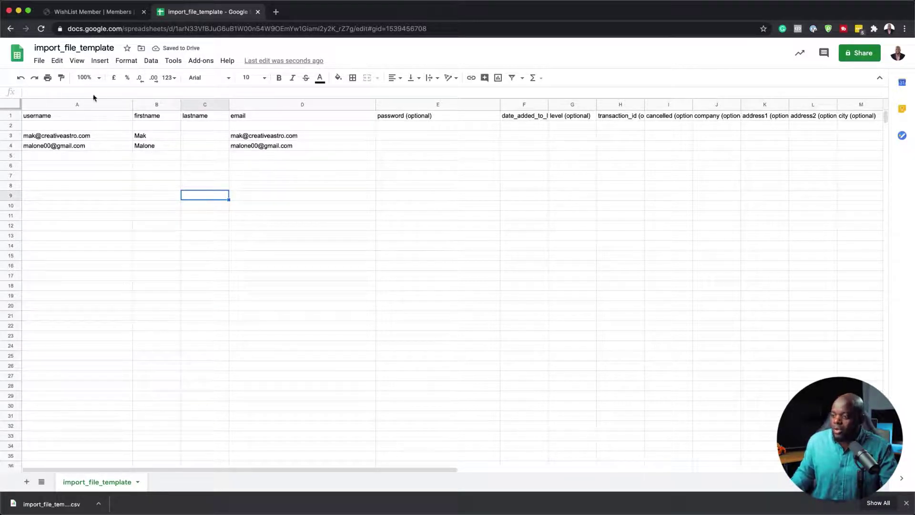
Download the sheet as Comma-separated values (.csv, current sheet) and return to the WishList Member tab
left_click(38, 61)
mouse_move(59, 172)
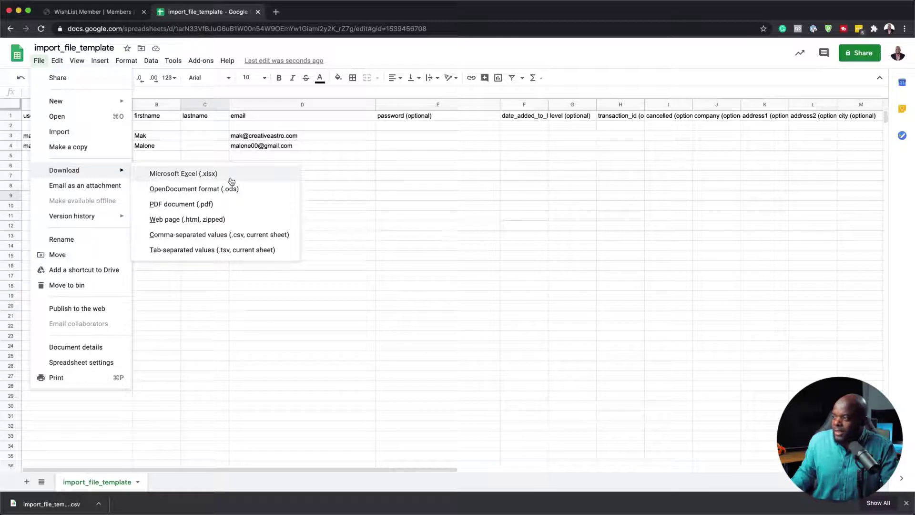
left_click(200, 236)
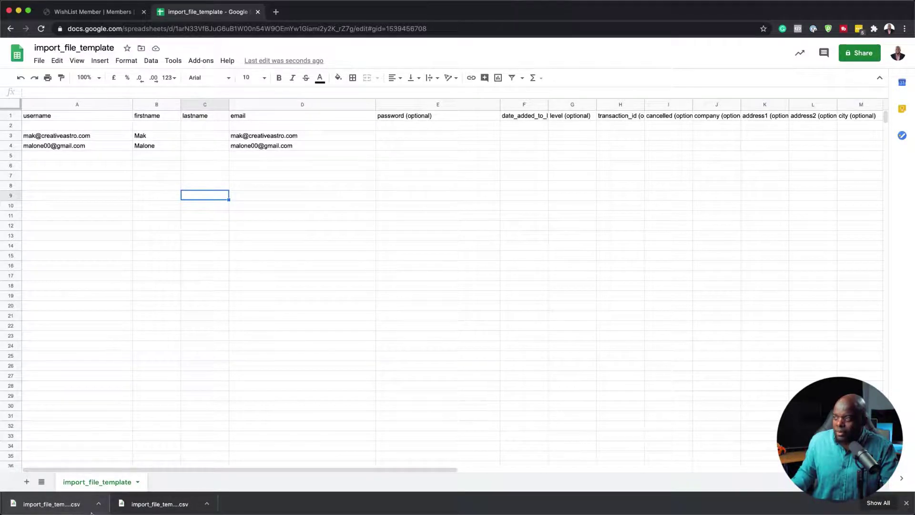
key("ctrl+shift+Tab")
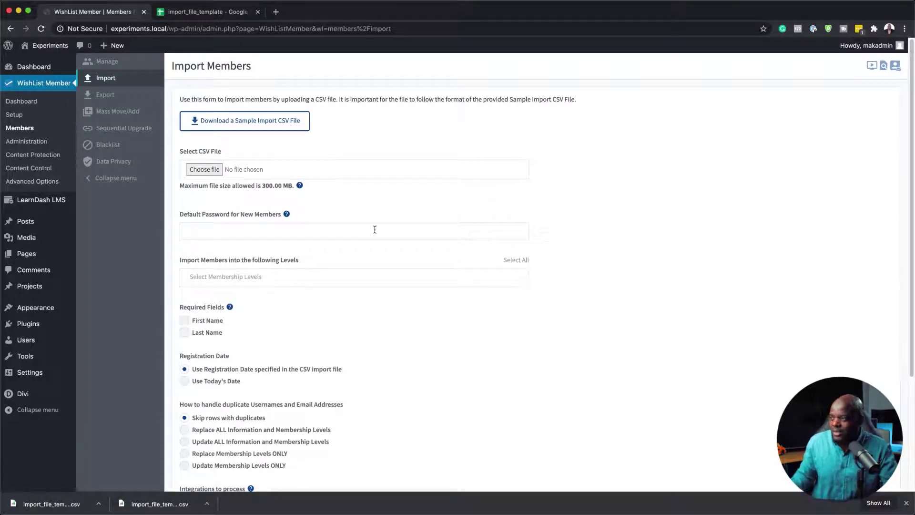
Attach the newest import_file_template CSV from Downloads as the import file
left_click(215, 172)
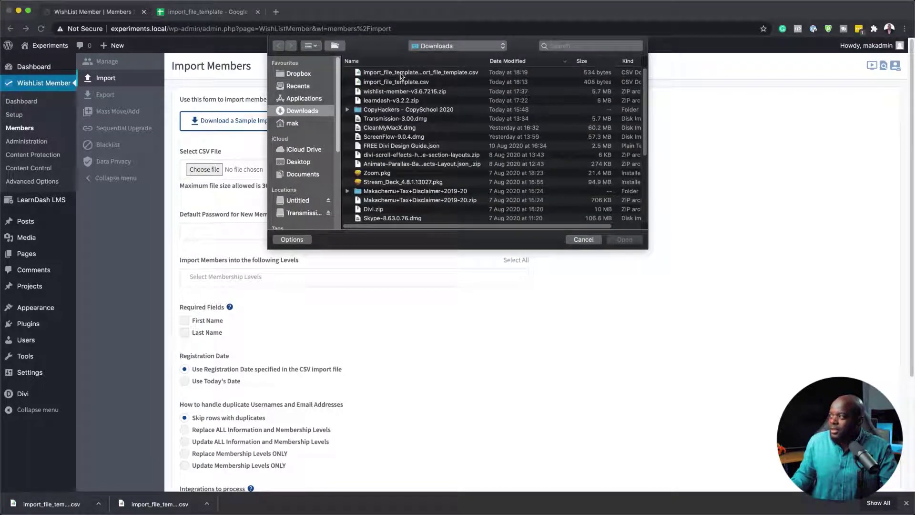
left_click(400, 76)
left_click(632, 241)
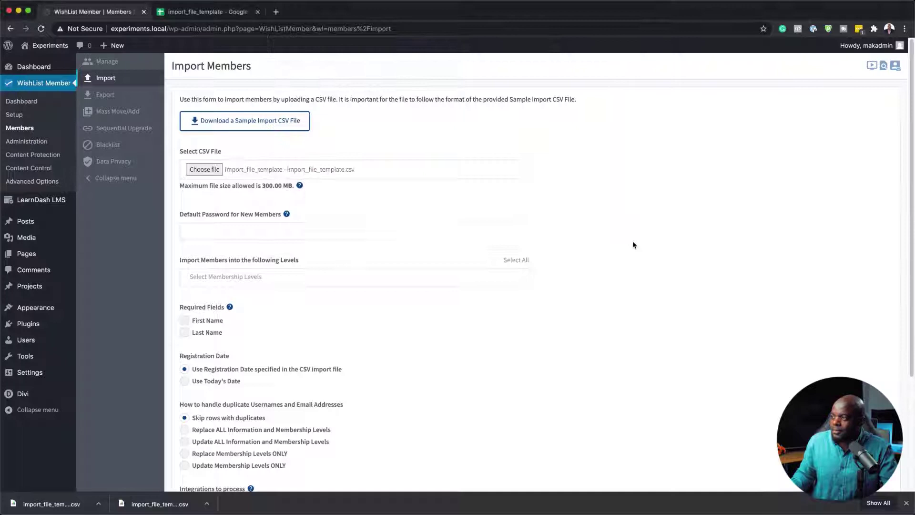
left_click(211, 229)
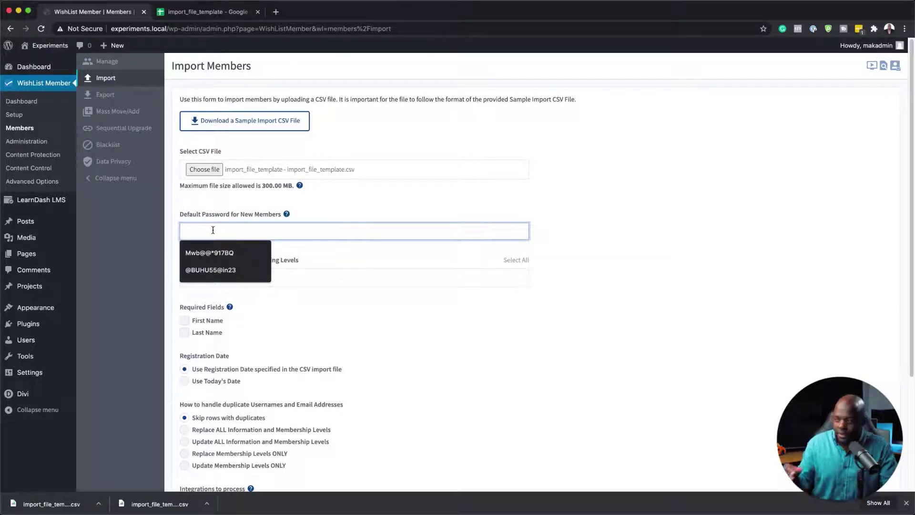
Choose the Free Audio membership level, tick First Name under Required Fields, and review the remaining options
left_click(351, 205)
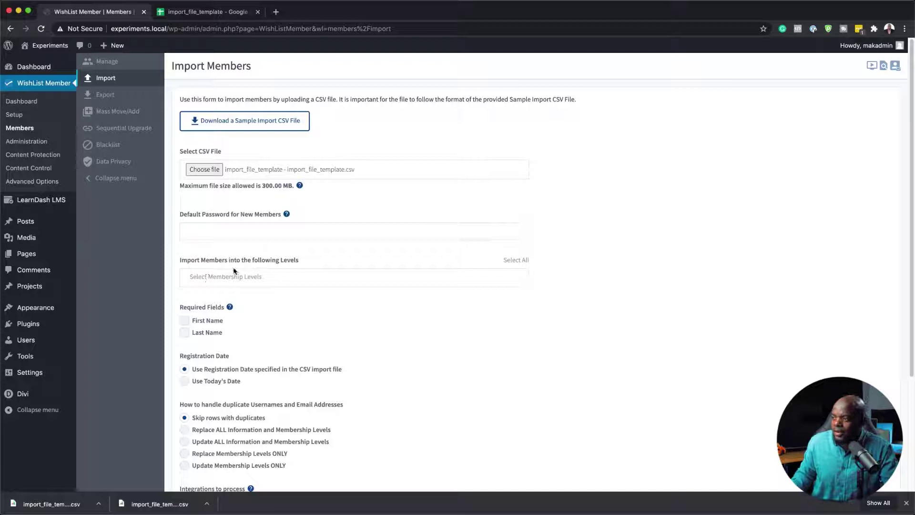
left_click(211, 276)
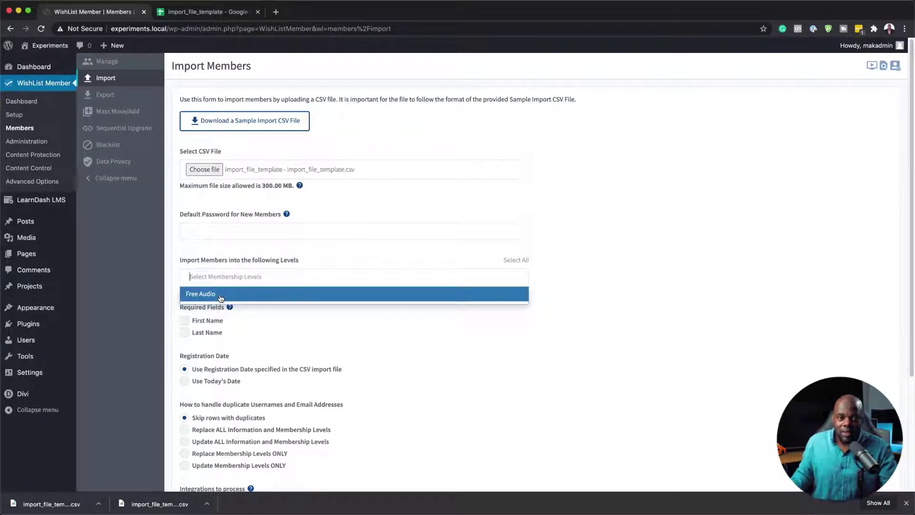
left_click(224, 296)
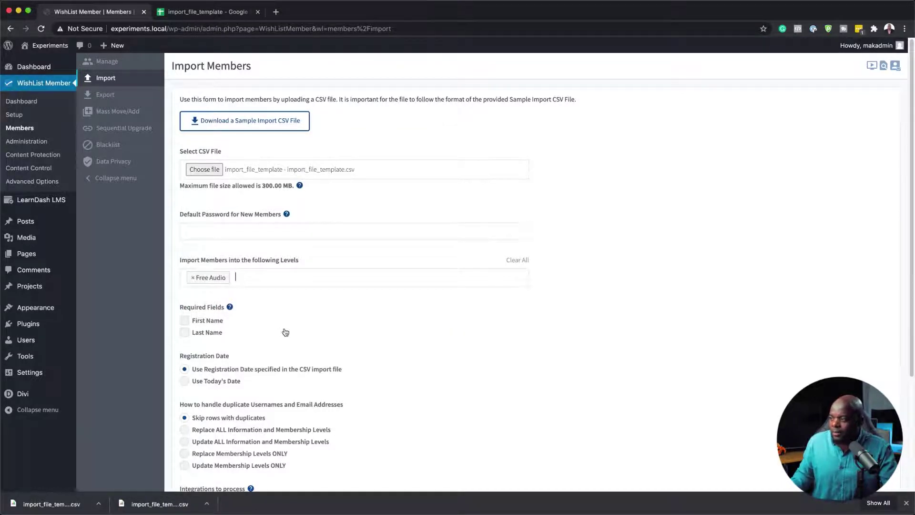
scroll(285, 362, "down", 2)
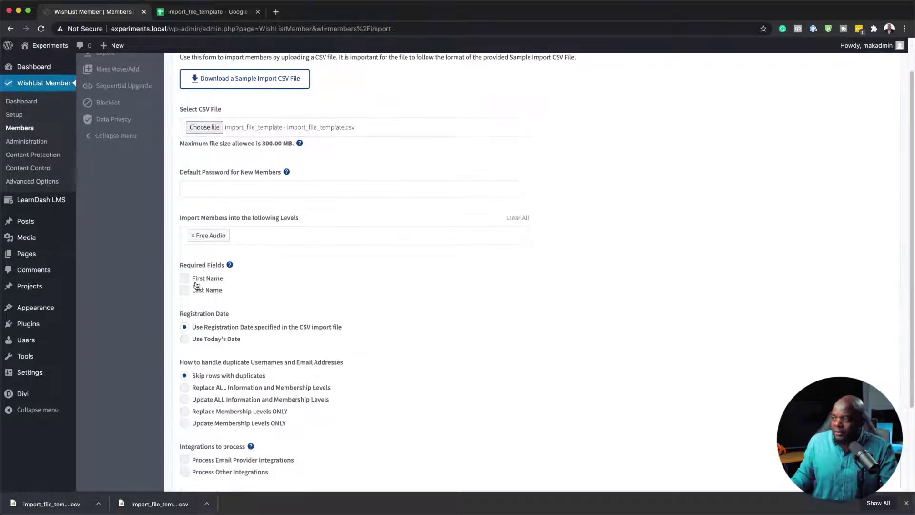
left_click(185, 278)
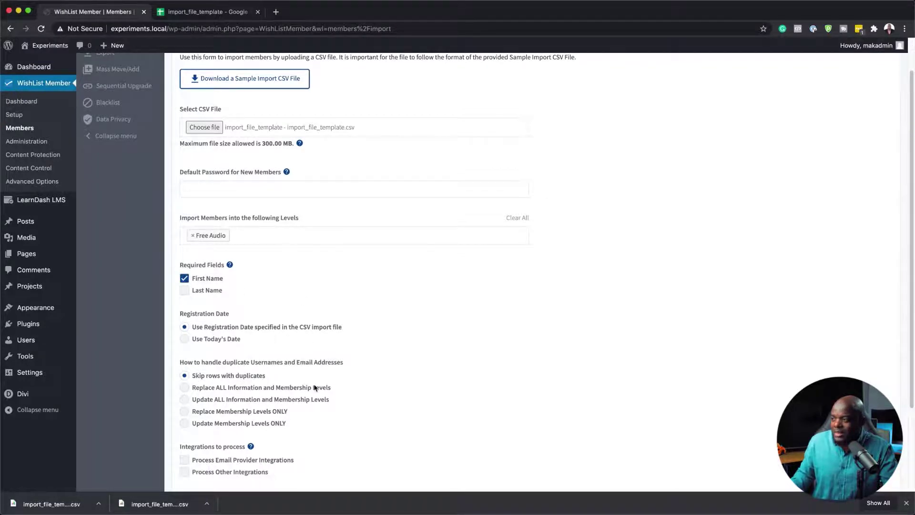
scroll(316, 384, "down", 2)
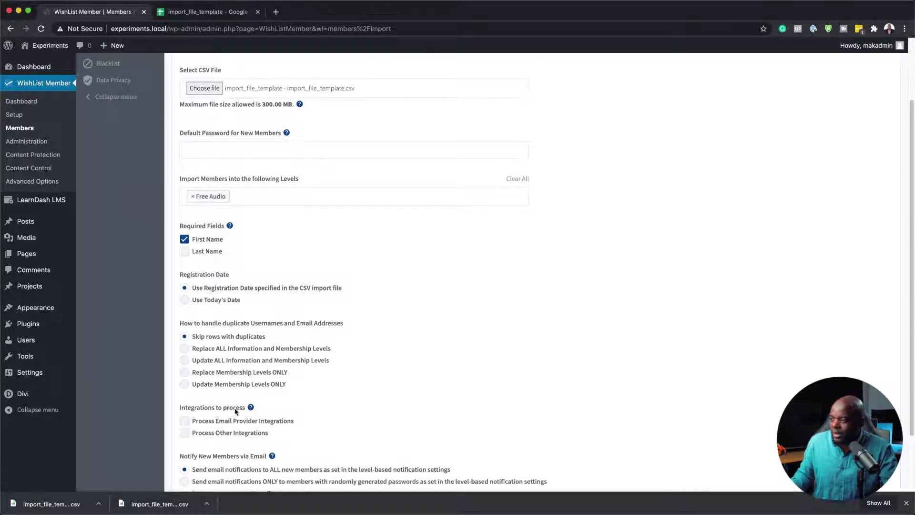
scroll(236, 410, "down", 1)
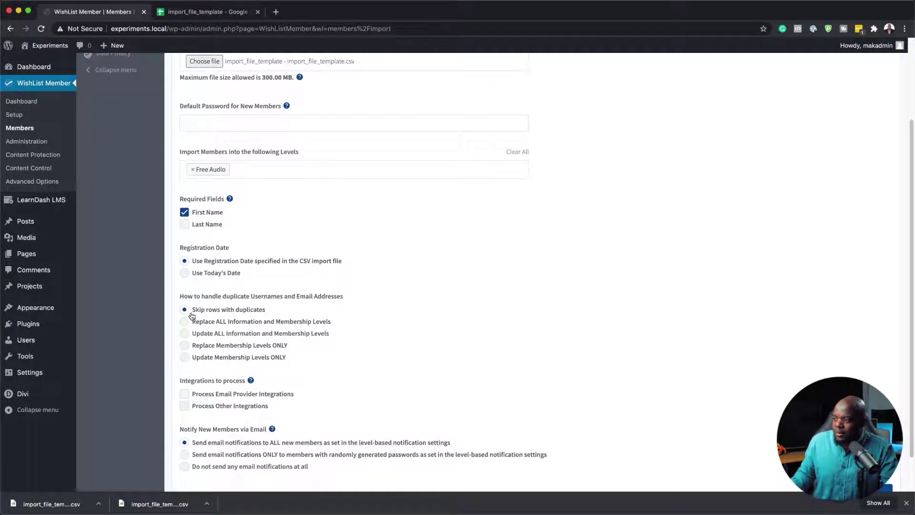
scroll(279, 352, "down", 2)
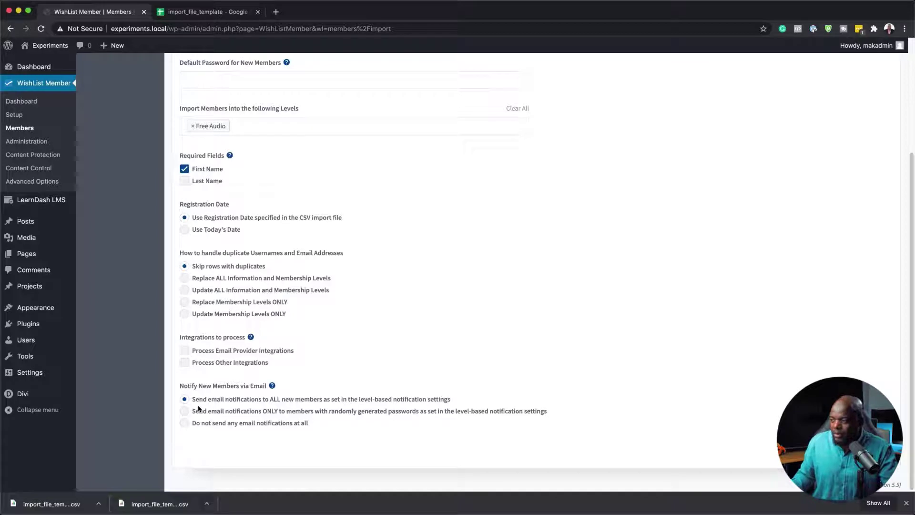
Scroll to the bottom of the form and submit the import, which returns a 'No username' error
scroll(493, 274, "up", 3)
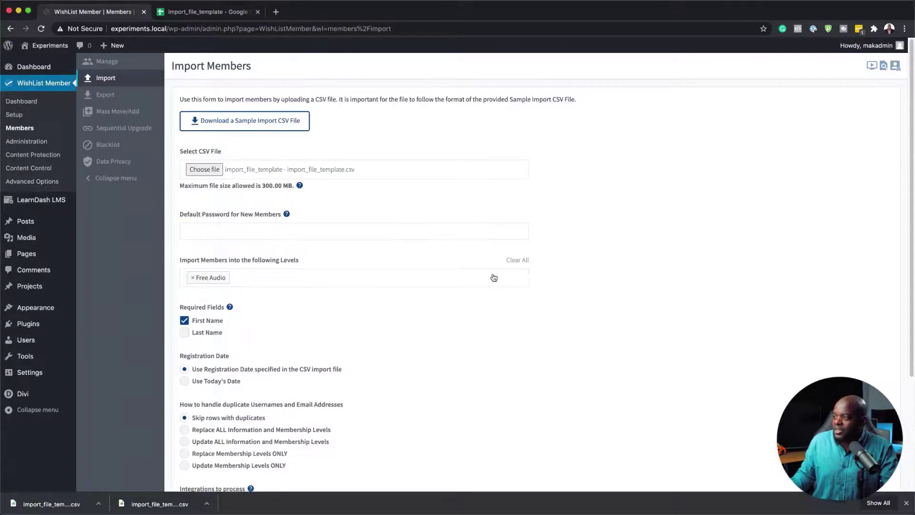
scroll(494, 280, "down", 3)
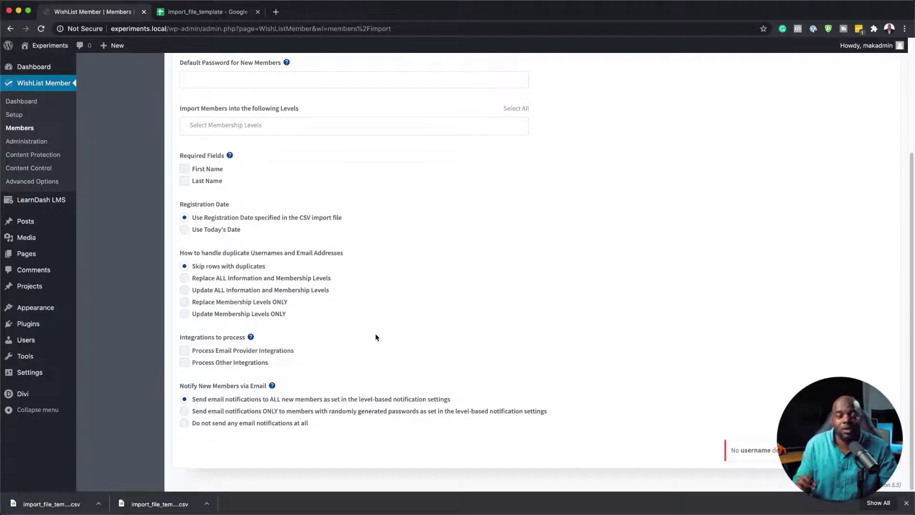
Move both member rows (A3:D4) up to start at row 2, directly under the headers
left_click(217, 12)
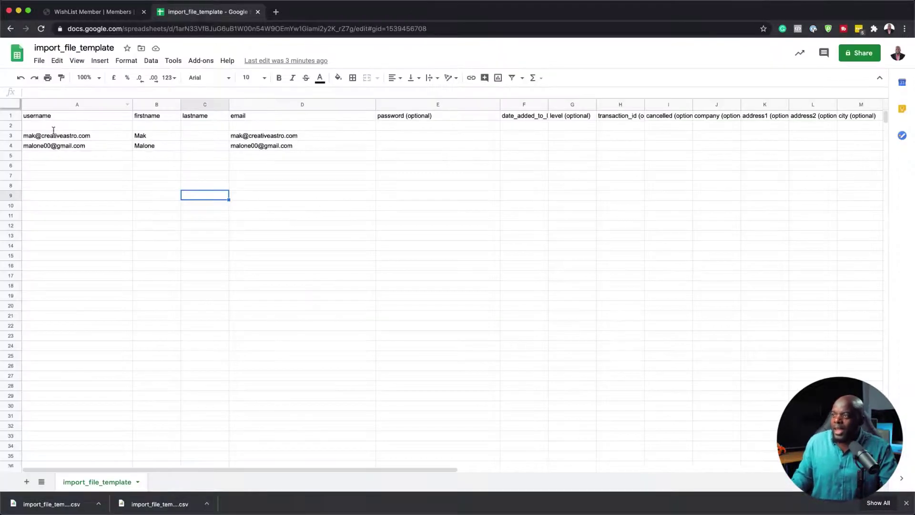
left_click_drag(30, 138, 302, 152)
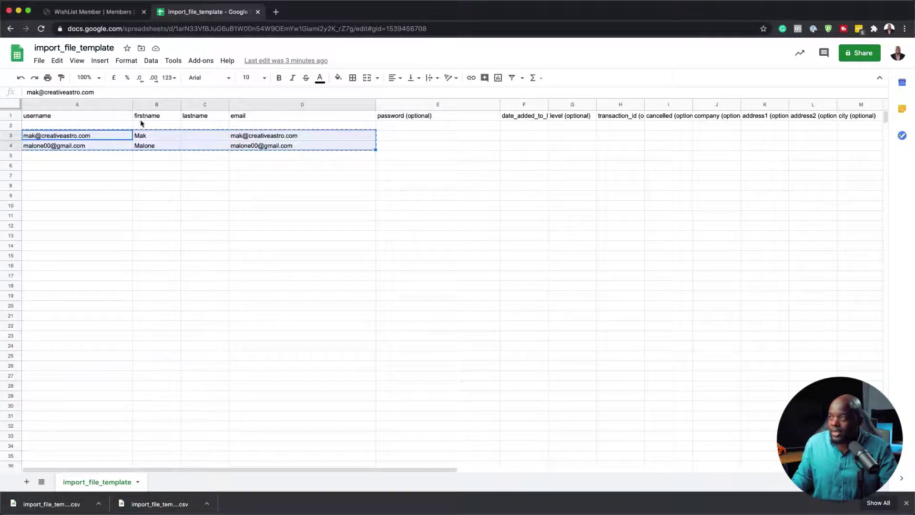
key("ctrl+x")
left_click(127, 126)
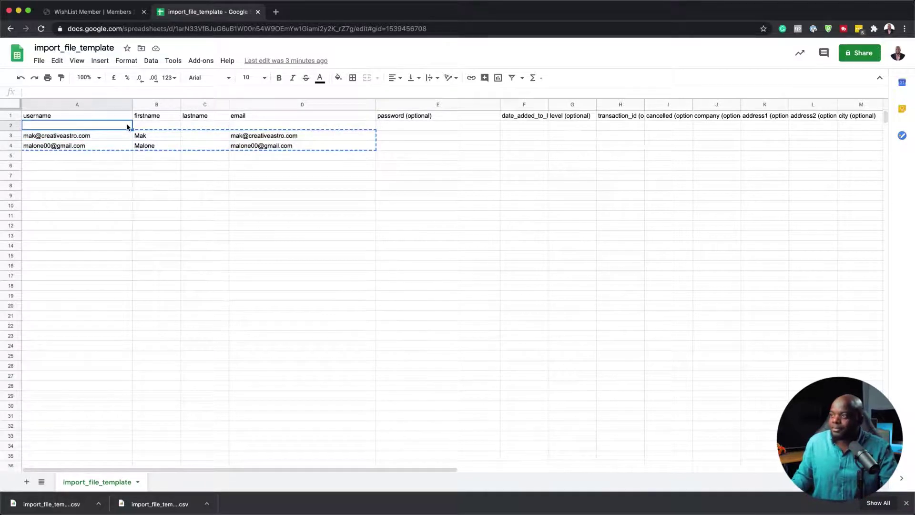
key("ctrl+v")
left_click(220, 199)
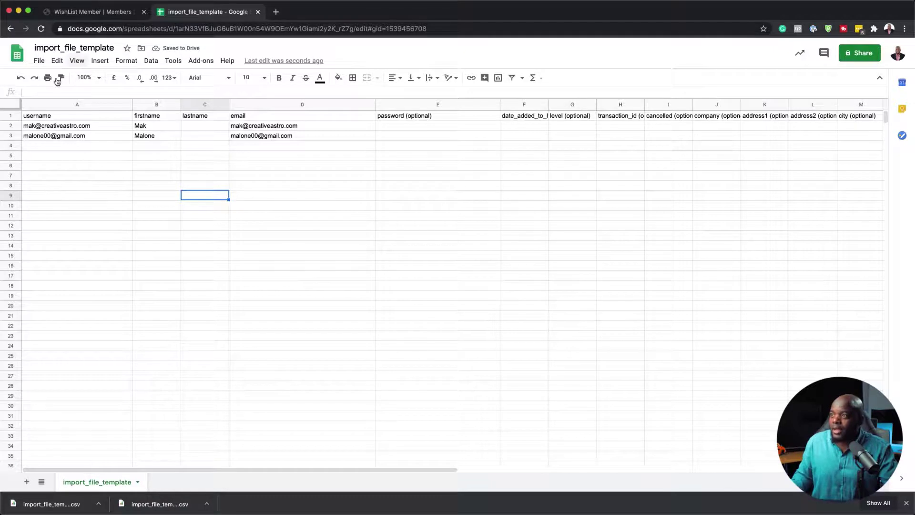
Download the corrected sheet again as Comma-separated values (.csv)
left_click(39, 62)
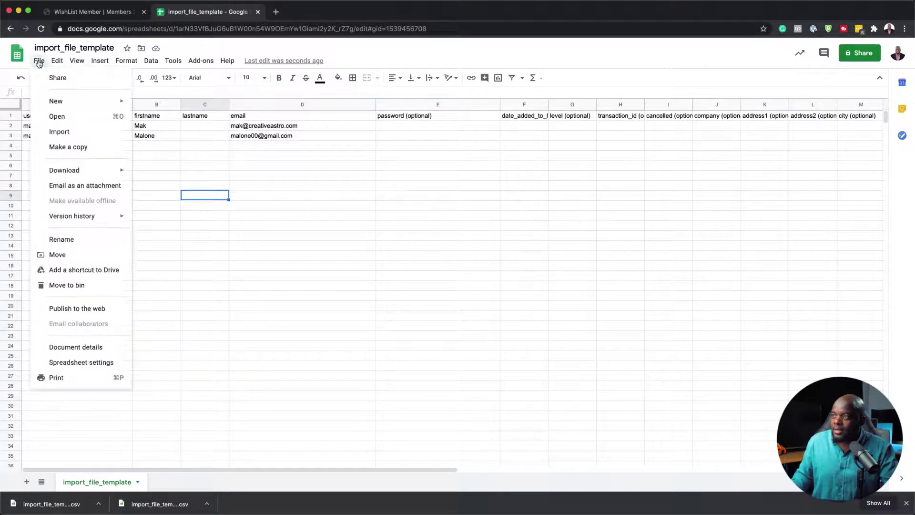
mouse_move(78, 170)
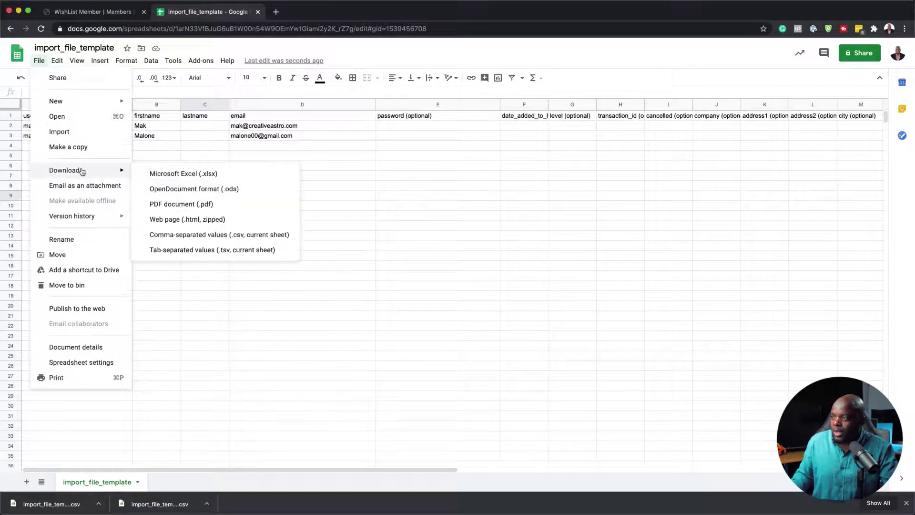
left_click(185, 234)
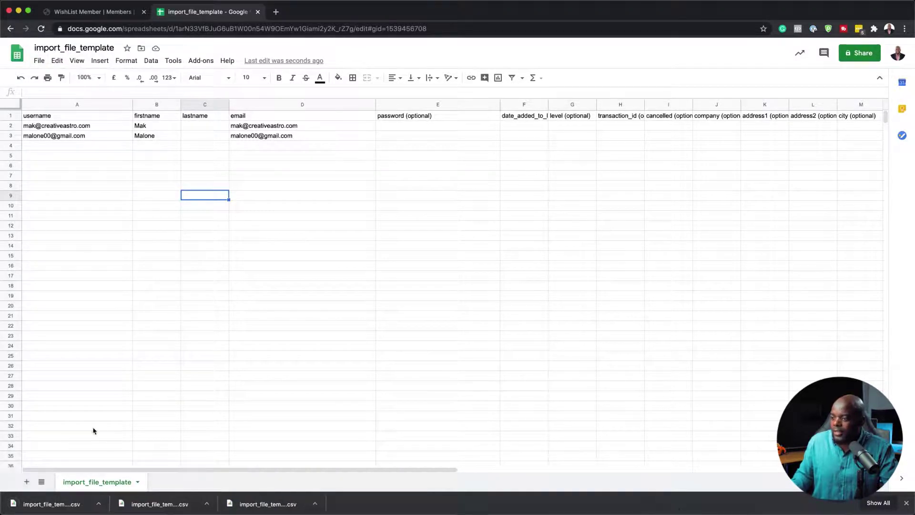
Attach the newest template CSV, import_file_template (1).csv, to the WishList Member import form
left_click(113, 13)
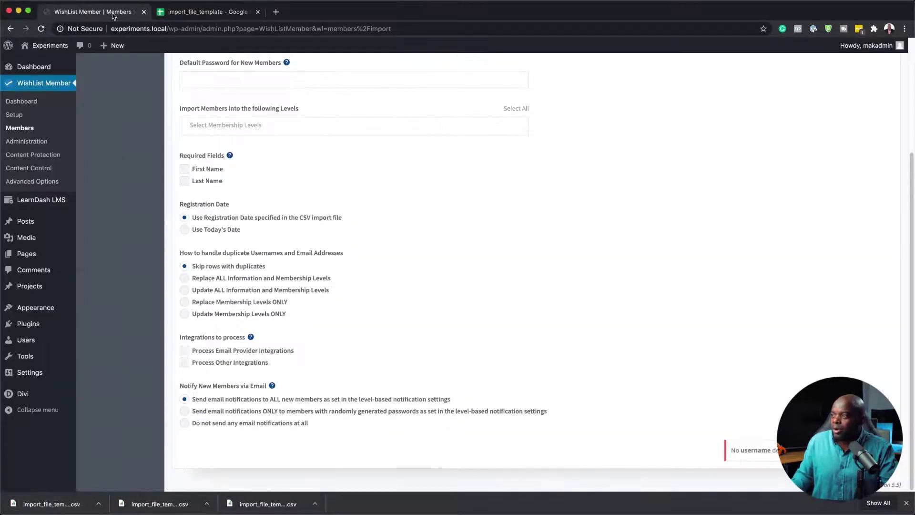
scroll(305, 204, "up", 3)
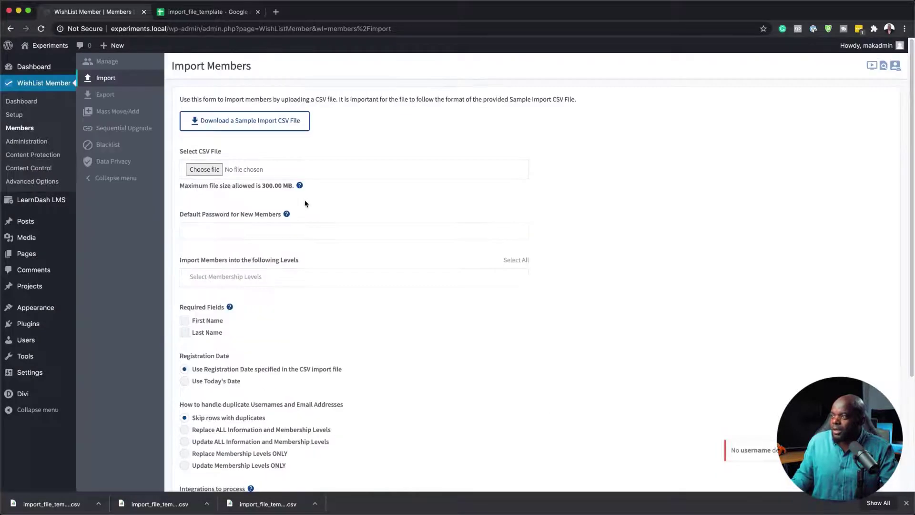
left_click(214, 172)
left_click(383, 74)
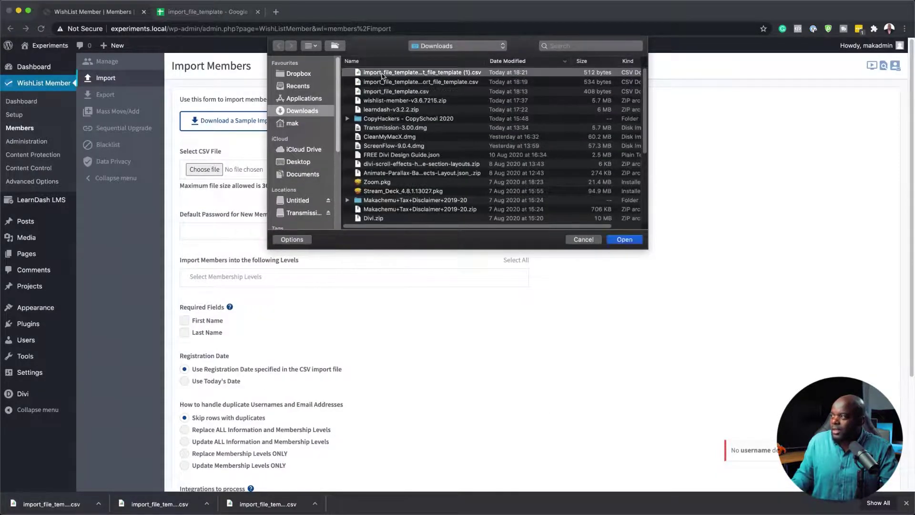
left_click(615, 240)
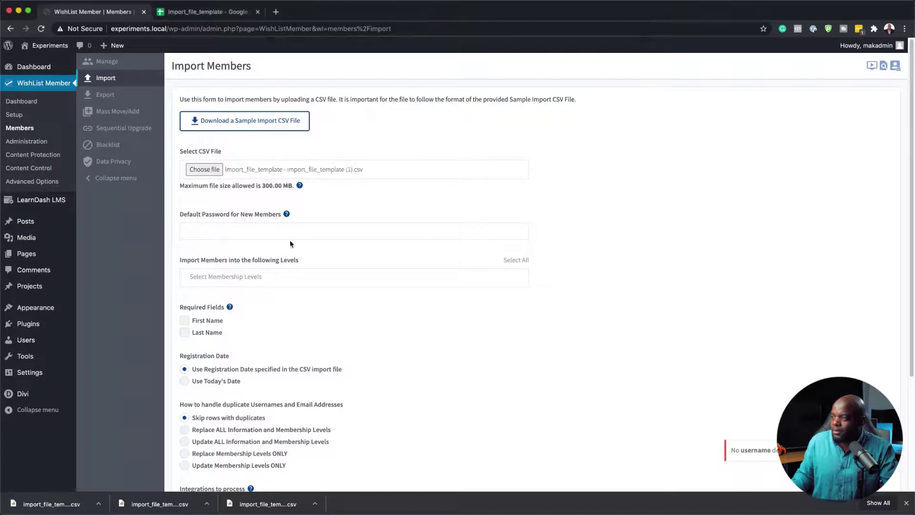
Select the Free Audio membership level and make First Name a required field
left_click(217, 278)
left_click(217, 295)
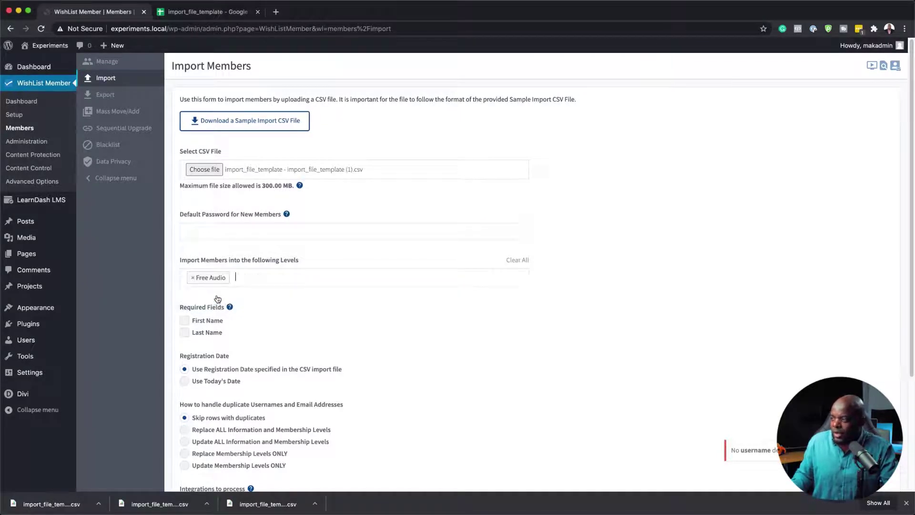
scroll(343, 328, "down", 5)
left_click(184, 181)
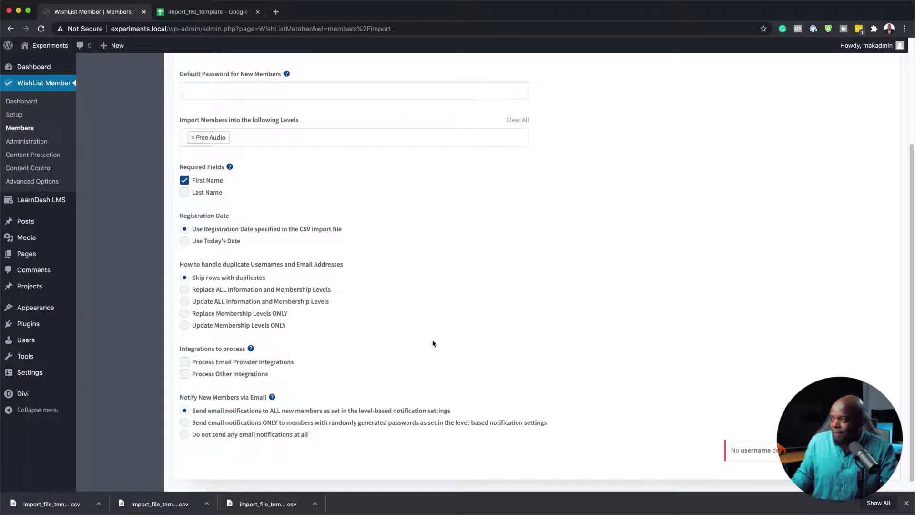
scroll(434, 343, "down", 1)
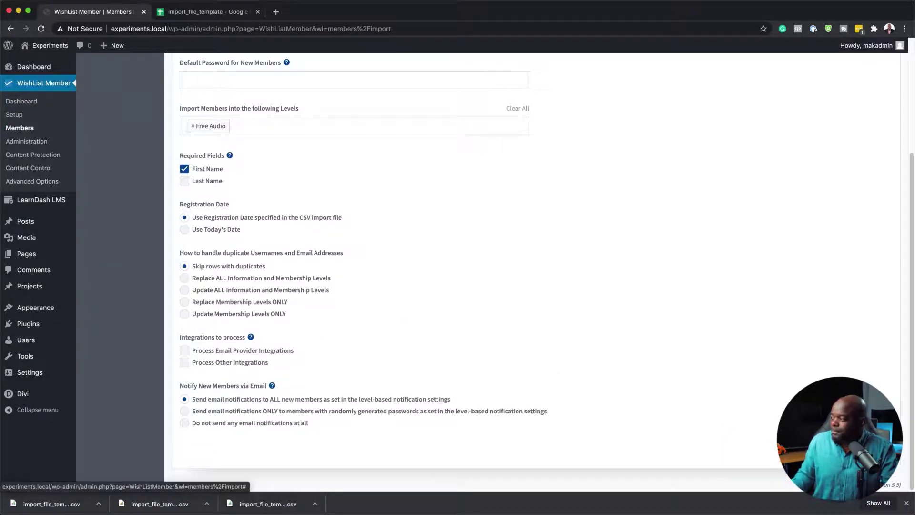
Launch the import of the two CSV members into Free Audio and watch the queue progress
left_click(848, 450)
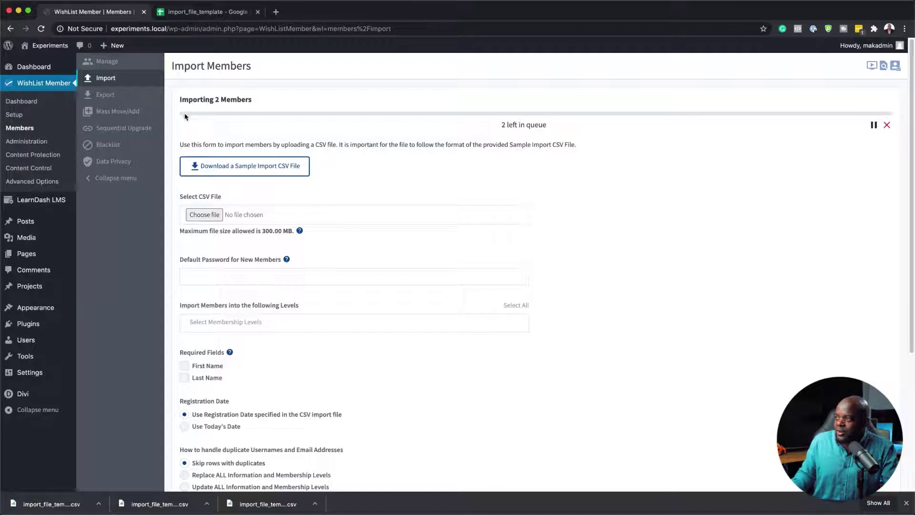
mouse_move(830, 122)
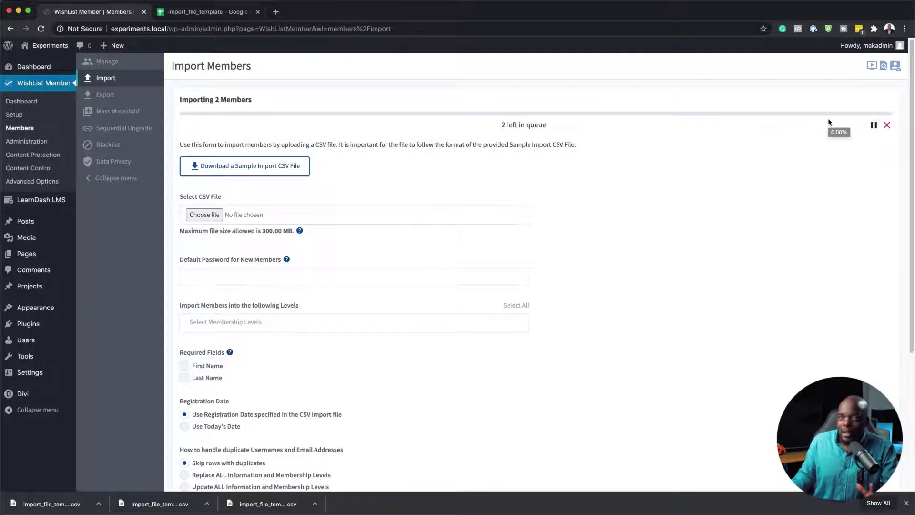
scroll(686, 286, "down", 5)
scroll(660, 385, "up", 3)
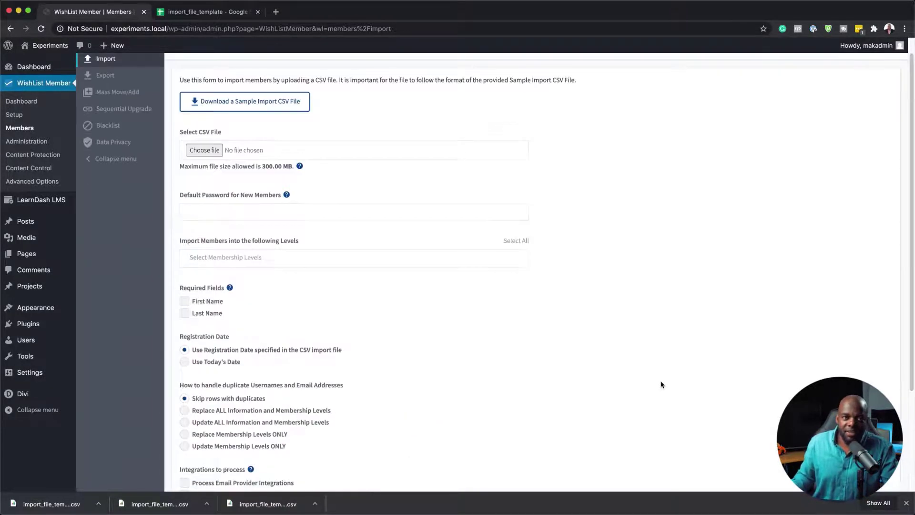
scroll(661, 383, "up", 1)
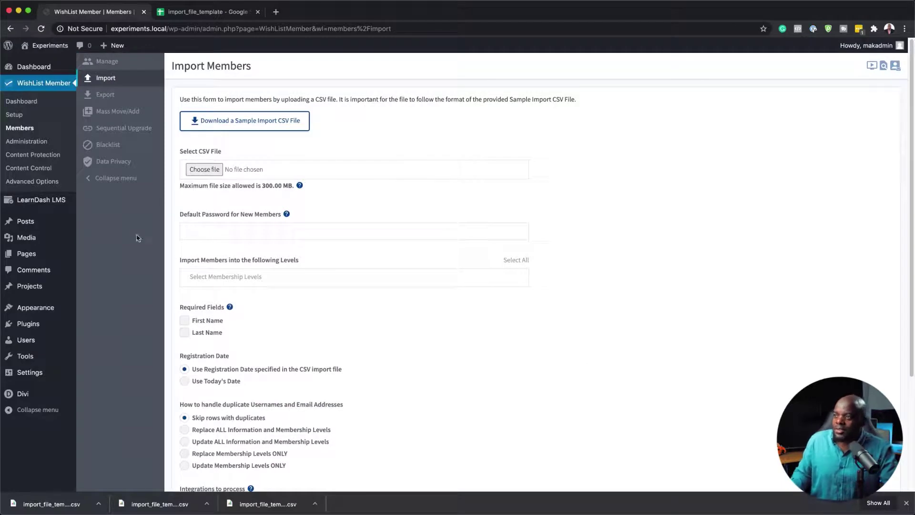
Go to the WishList Member Dashboard, then the ALL USERS list showing 3 members
left_click(28, 102)
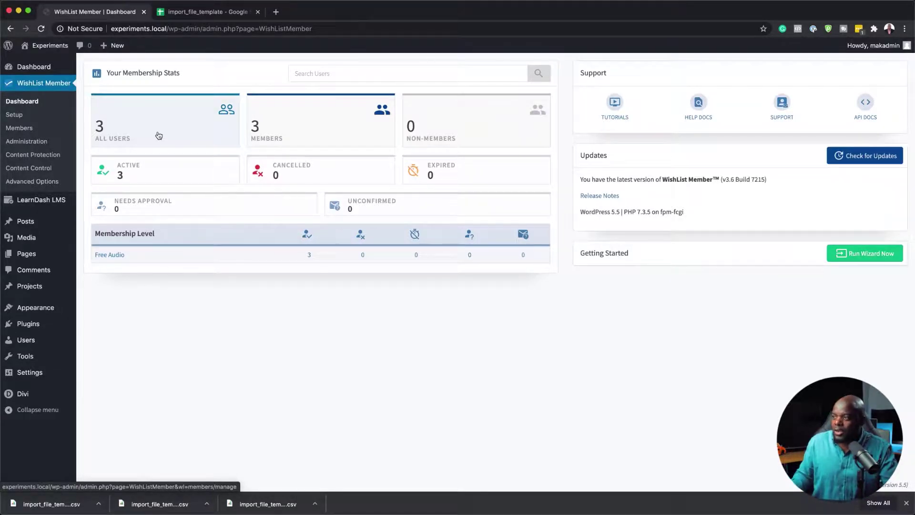
left_click(158, 136)
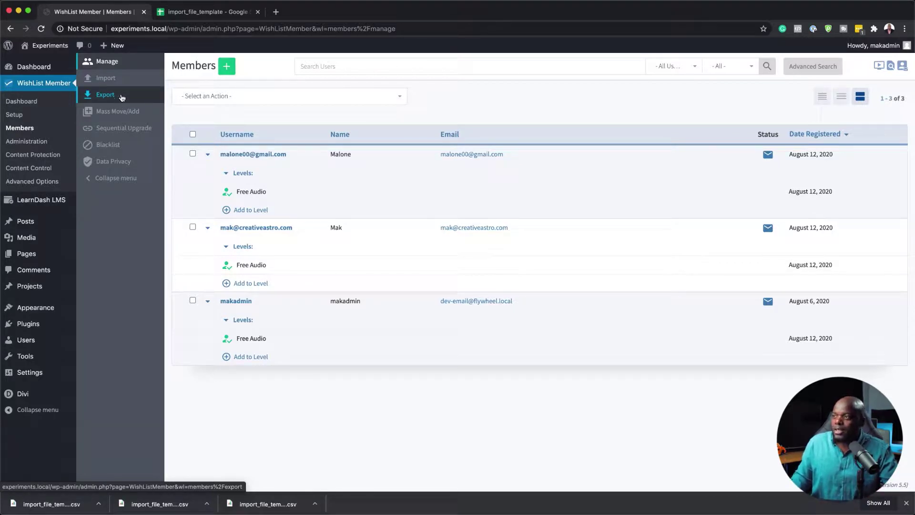
Export the Free Audio level's members with Export Full Data ticked, downloading a members CSV
left_click(122, 97)
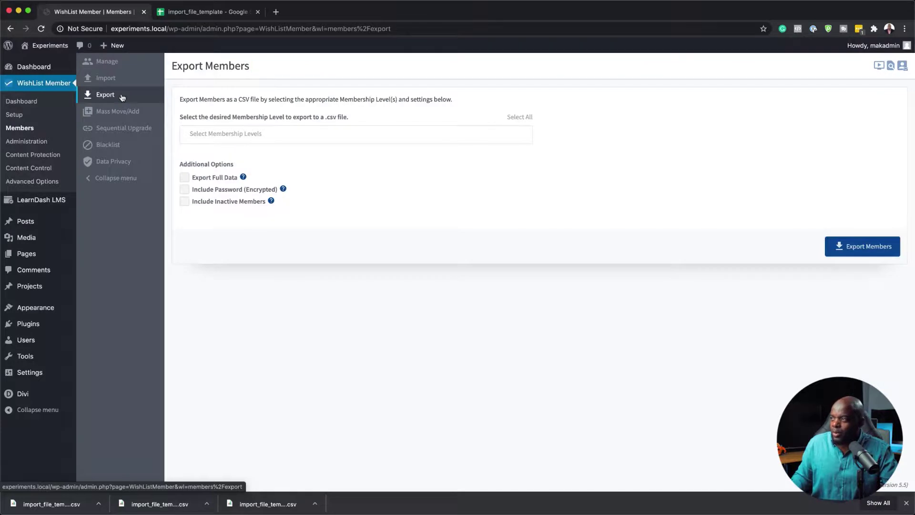
left_click(250, 134)
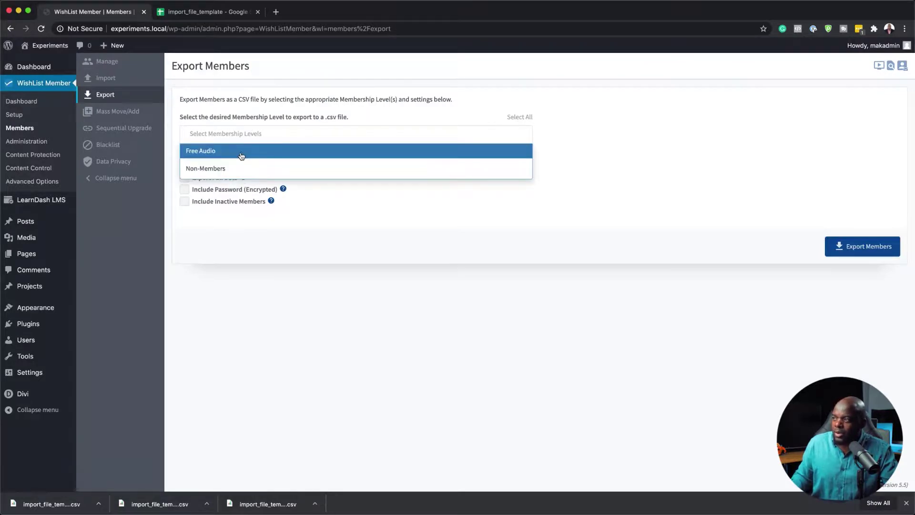
left_click(241, 156)
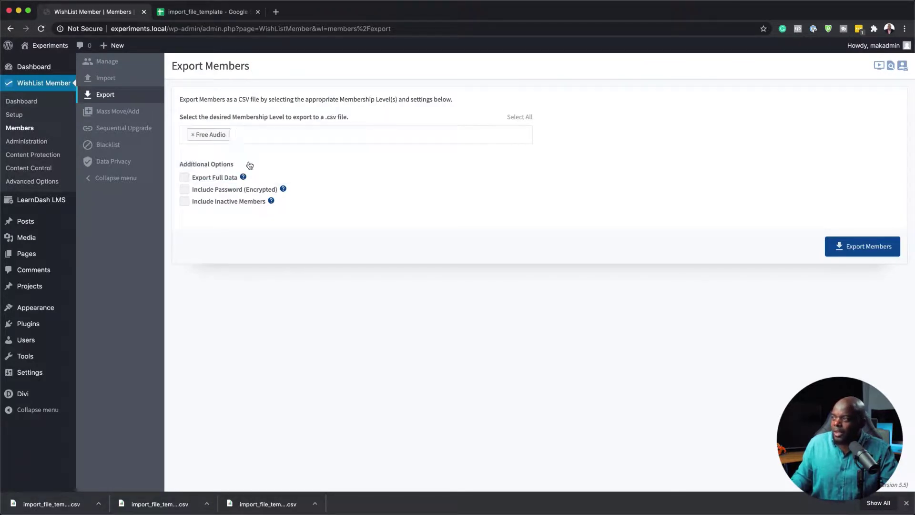
left_click(184, 179)
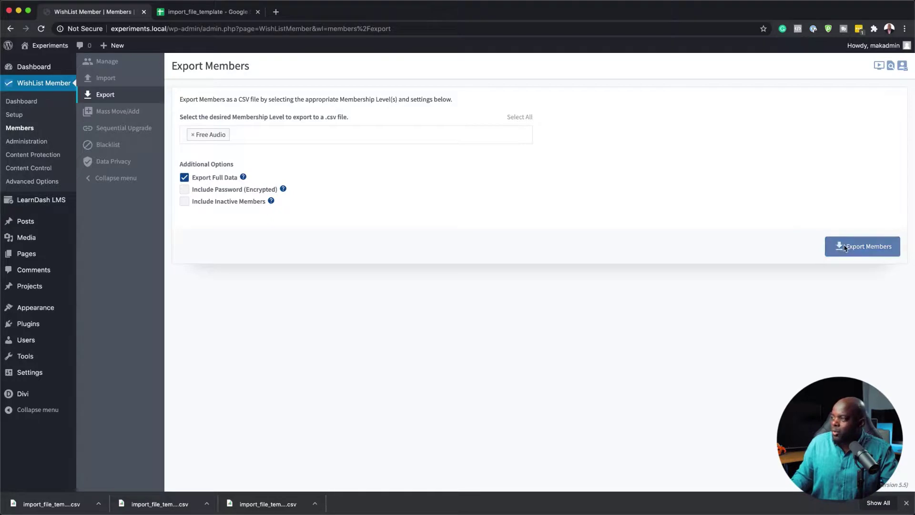
left_click(864, 251)
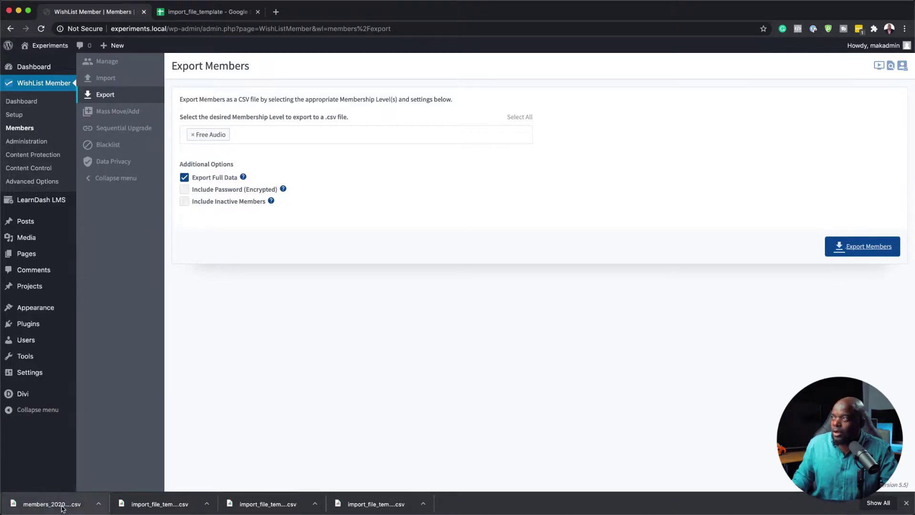
Upload and open members_20200812_172417.csv from the computer in Google Sheets
left_click(229, 11)
left_click(39, 61)
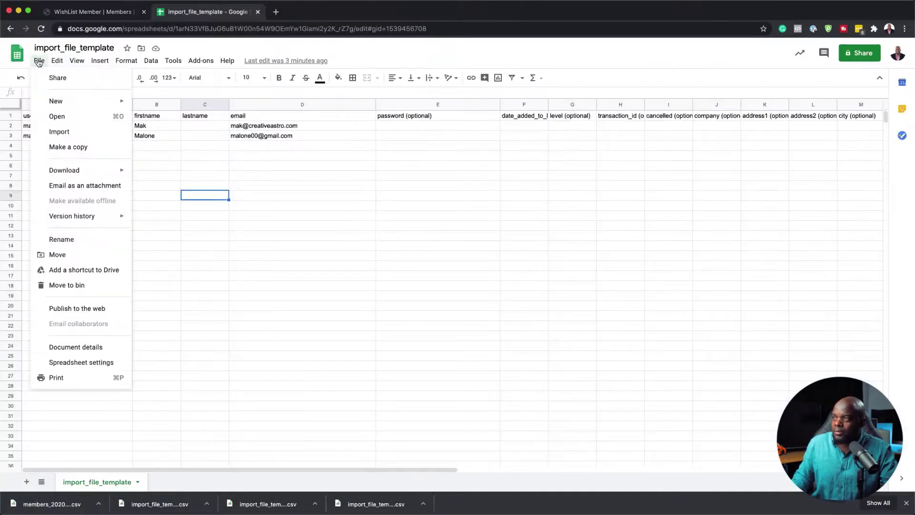
left_click(68, 117)
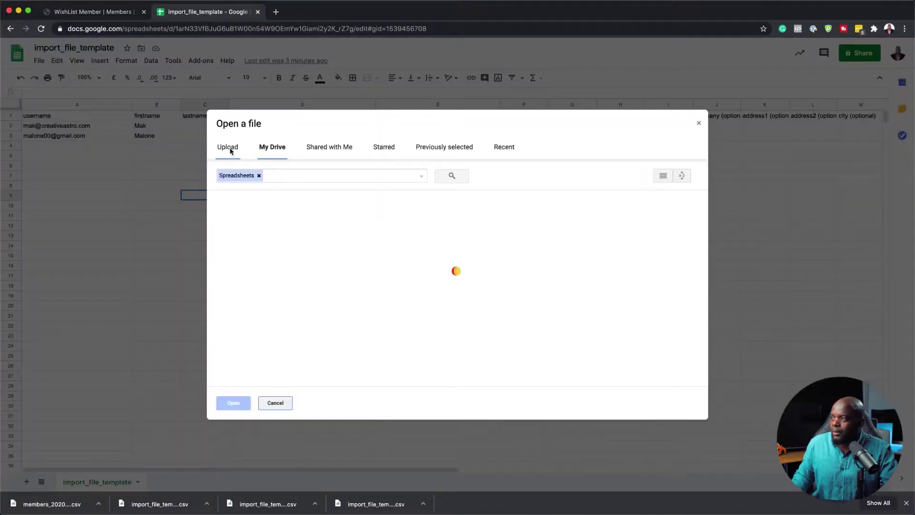
left_click(229, 148)
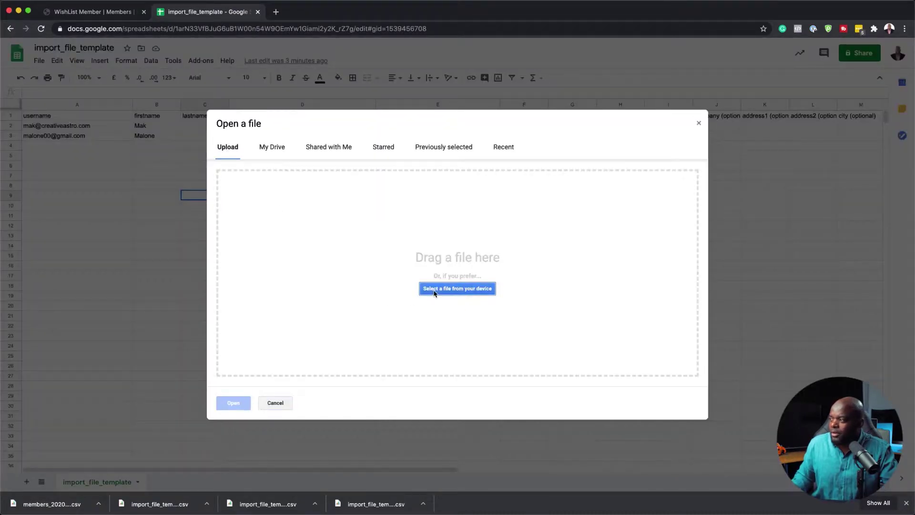
left_click(433, 290)
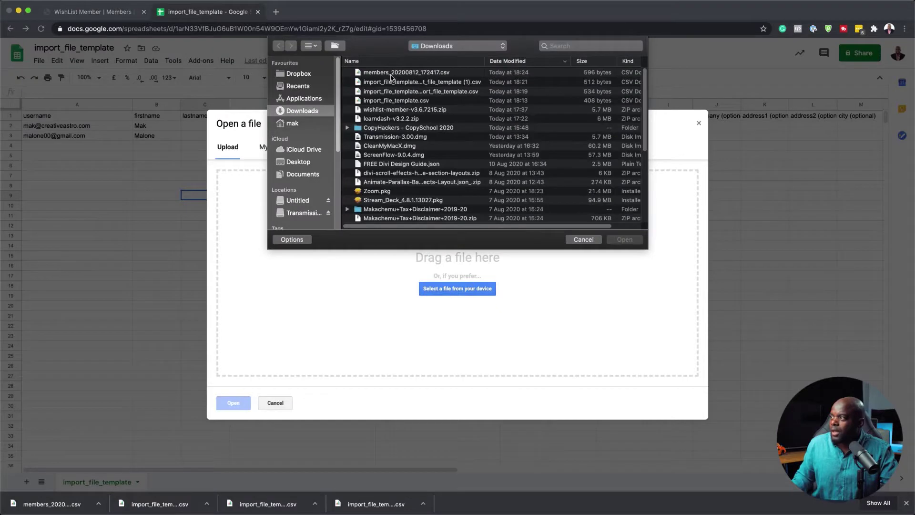
double_click(390, 72)
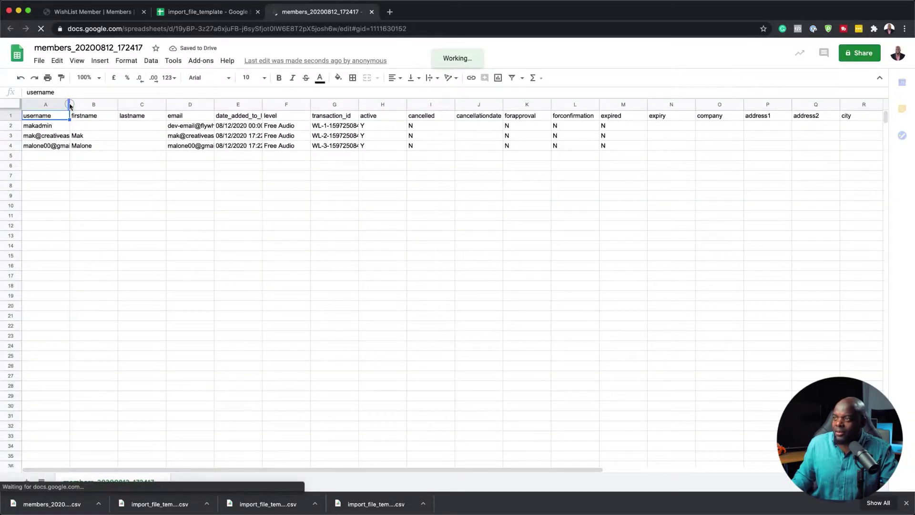
Widen columns A, D and G to show full usernames, emails and transaction_id values
left_click_drag(69, 106, 105, 106)
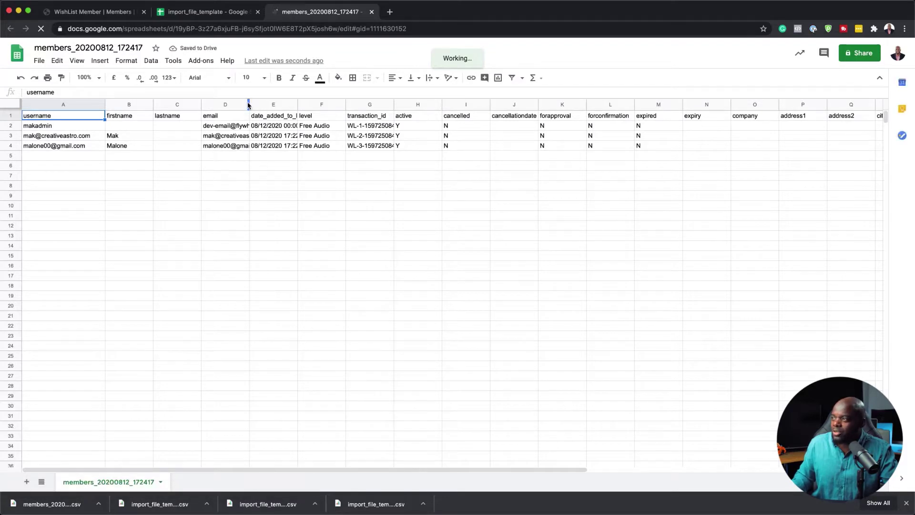
left_click_drag(249, 105, 448, 104)
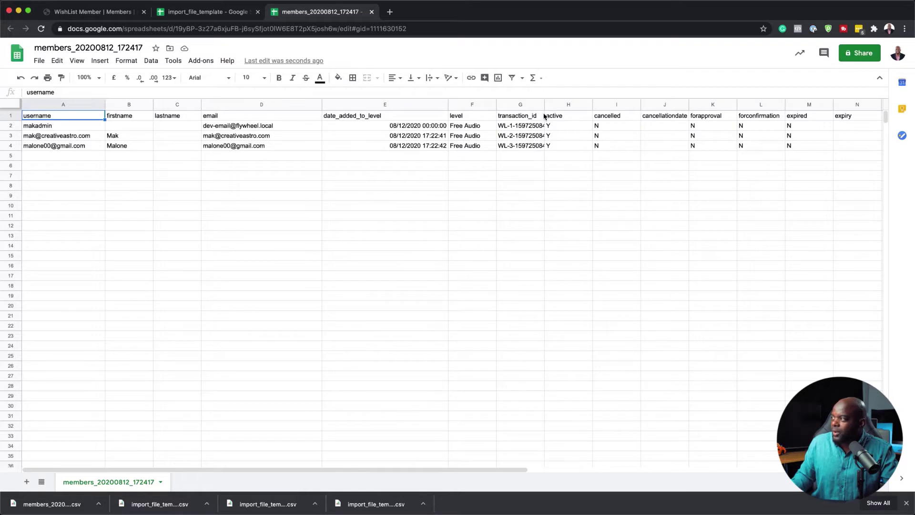
left_click_drag(543, 108, 619, 106)
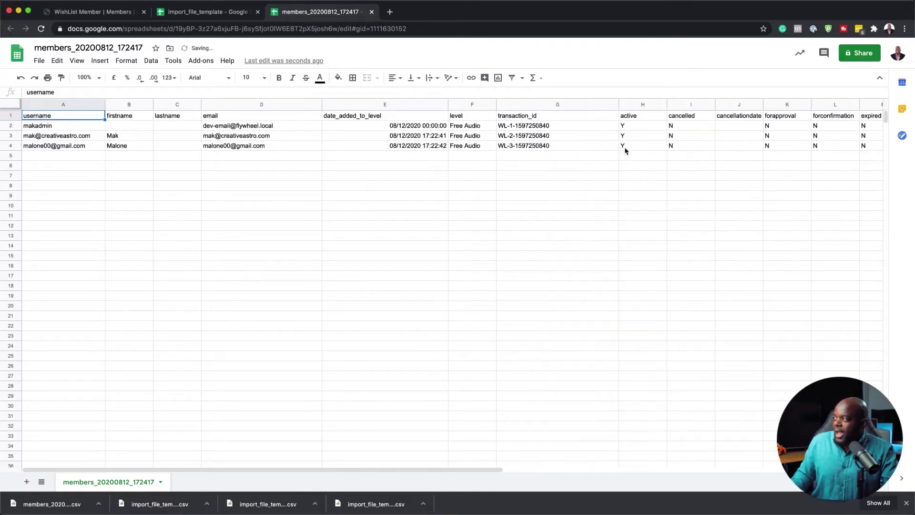